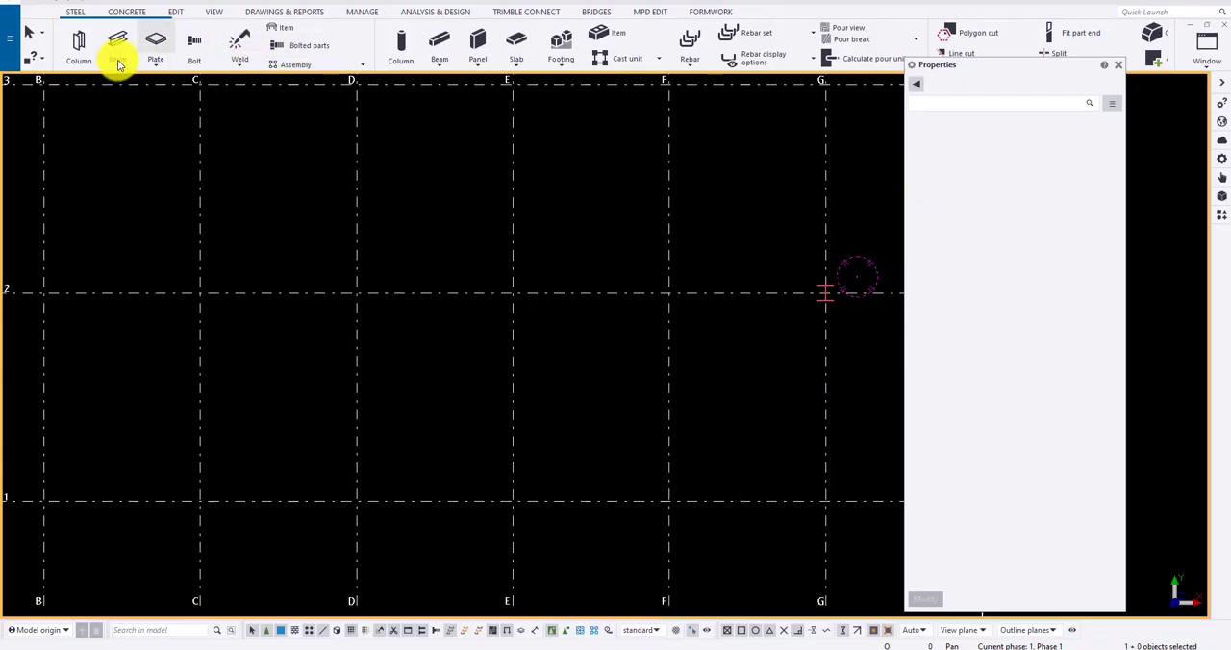
# Step: Start a steel column and choose the profile SHS100*100*9.0 from the profile catalogue, filtering it by shs*
pyautogui.click(81, 46)
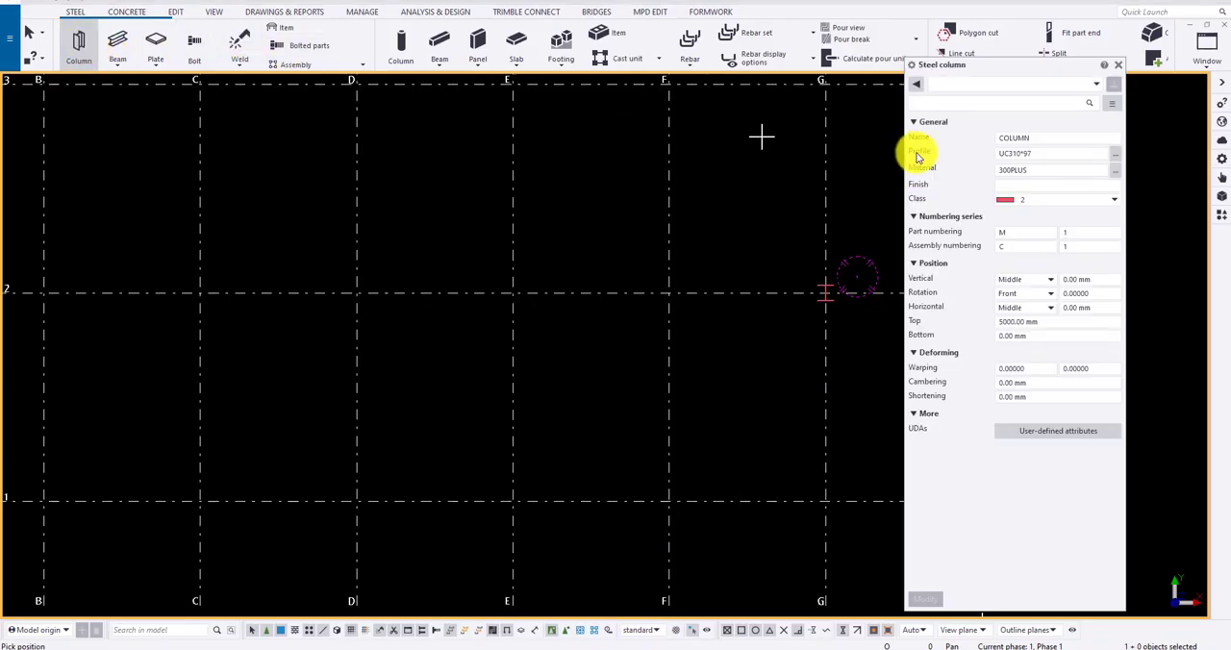
pyautogui.click(1114, 155)
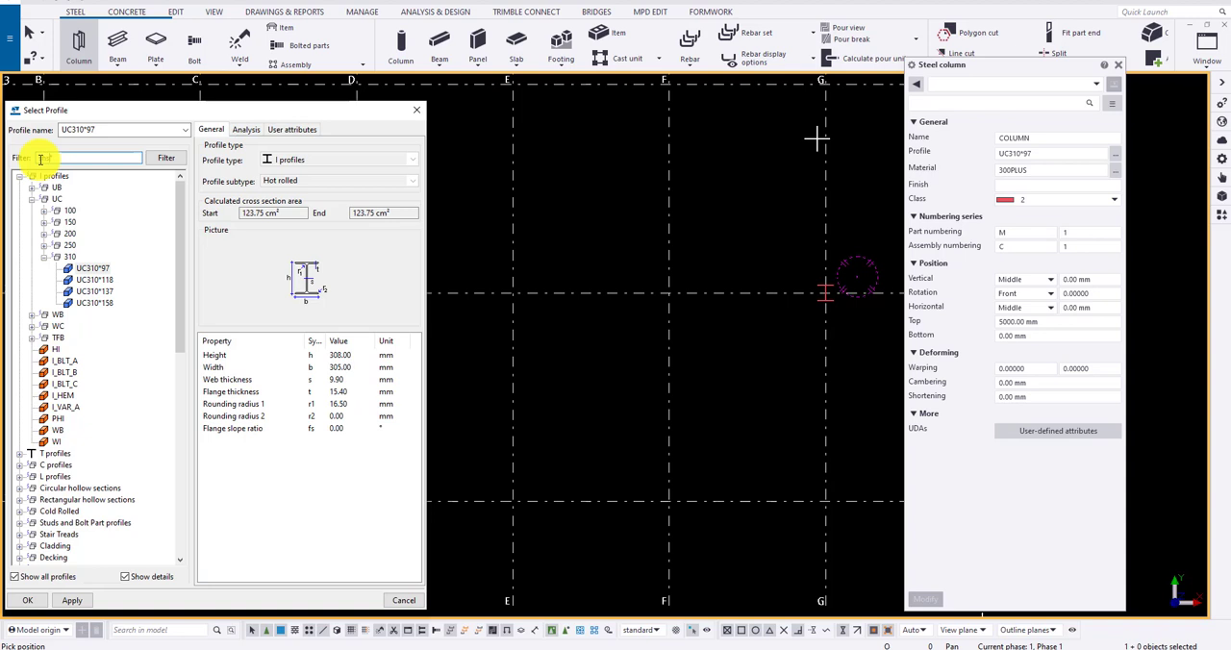
pyautogui.press('Return')
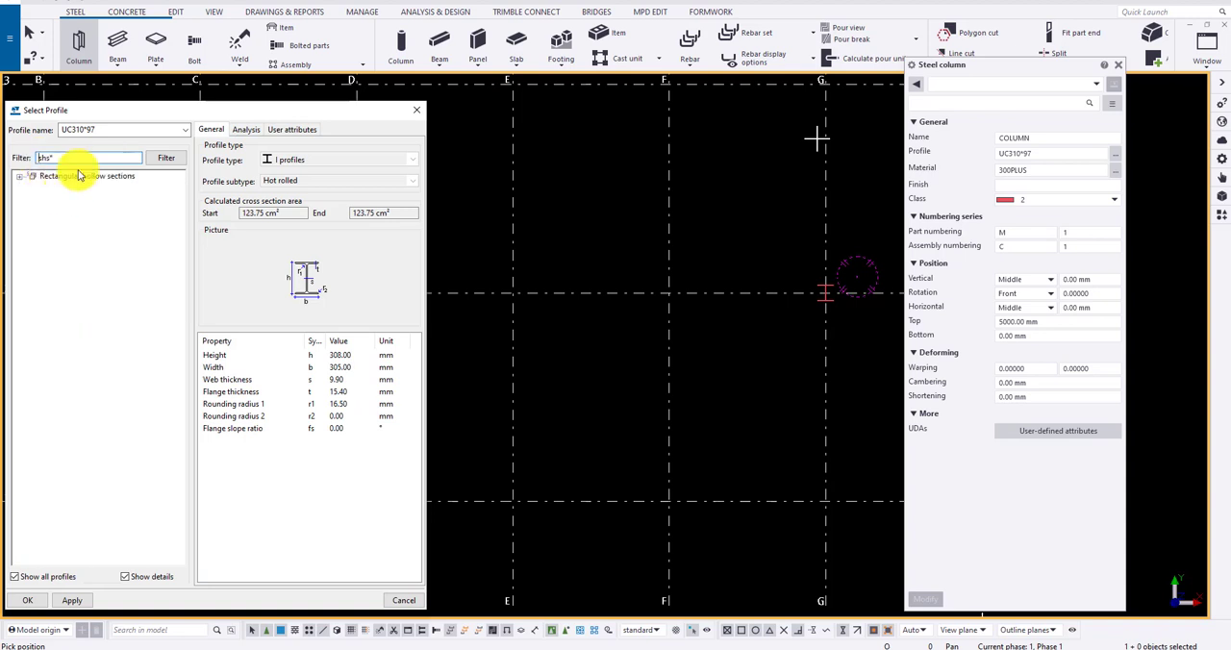
pyautogui.click(81, 176)
pyautogui.doubleClick(57, 189)
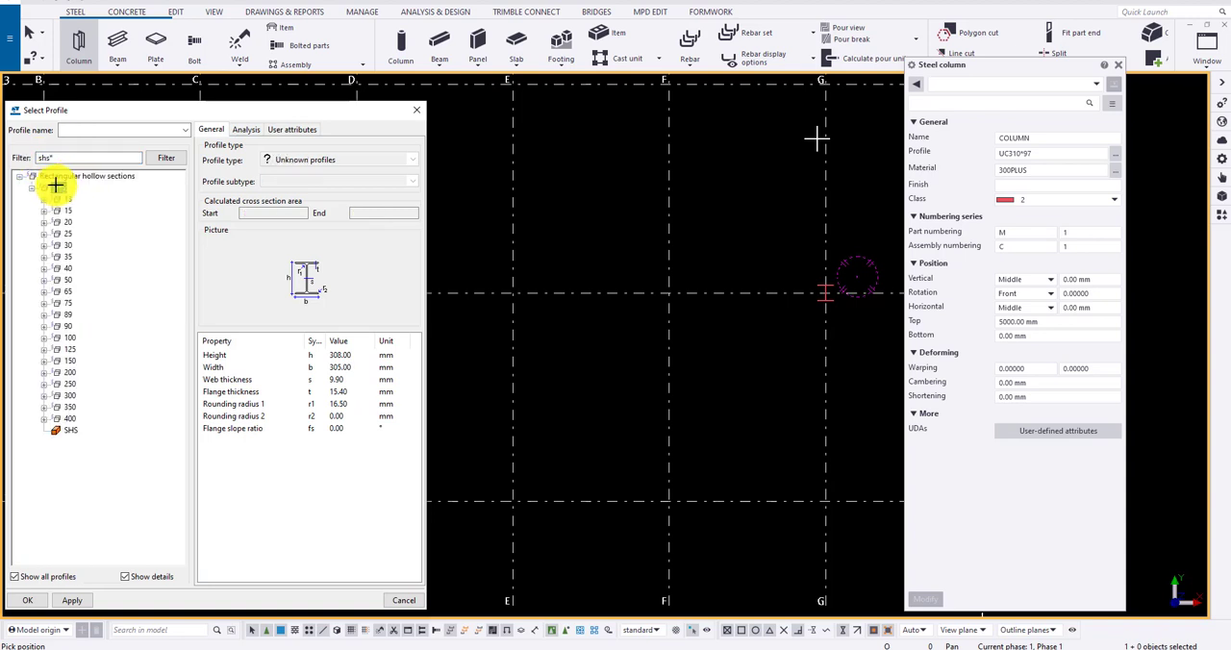
pyautogui.doubleClick(69, 337)
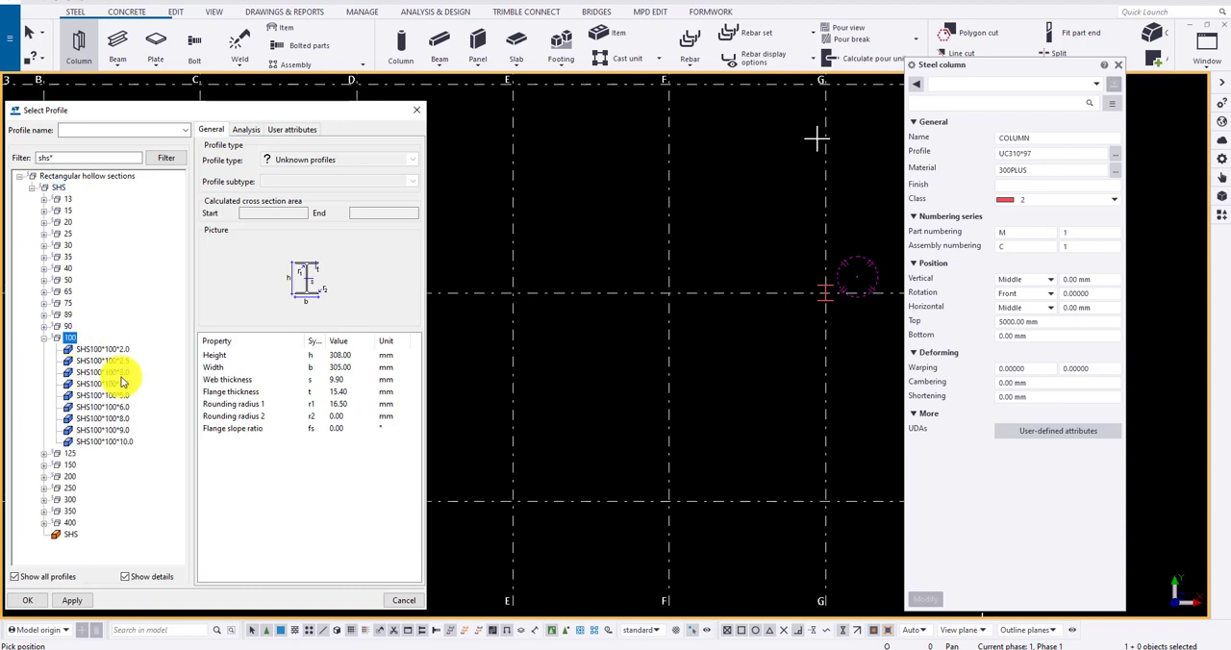
pyautogui.doubleClick(124, 432)
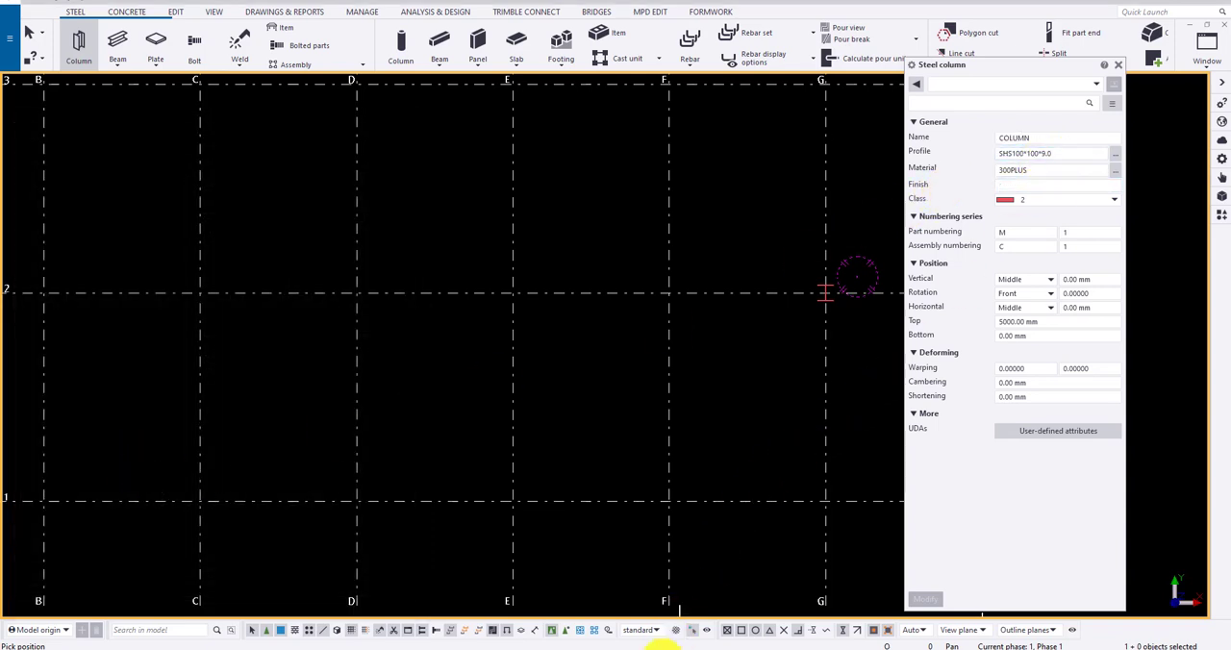
# Step: Switch to the TEK1 Naming Conventions PDF and area-highlight the remark "All Columns Assembly prefix - C"
pyautogui.click(642, 646)
pyautogui.click(274, 91)
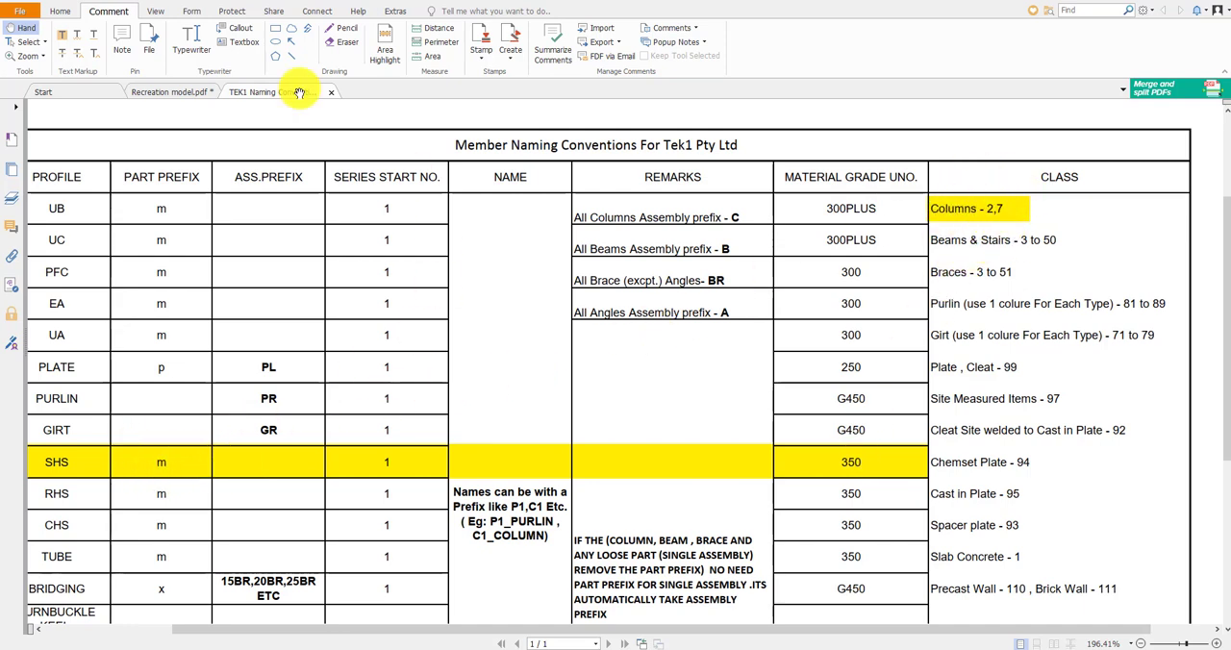
pyautogui.click(384, 51)
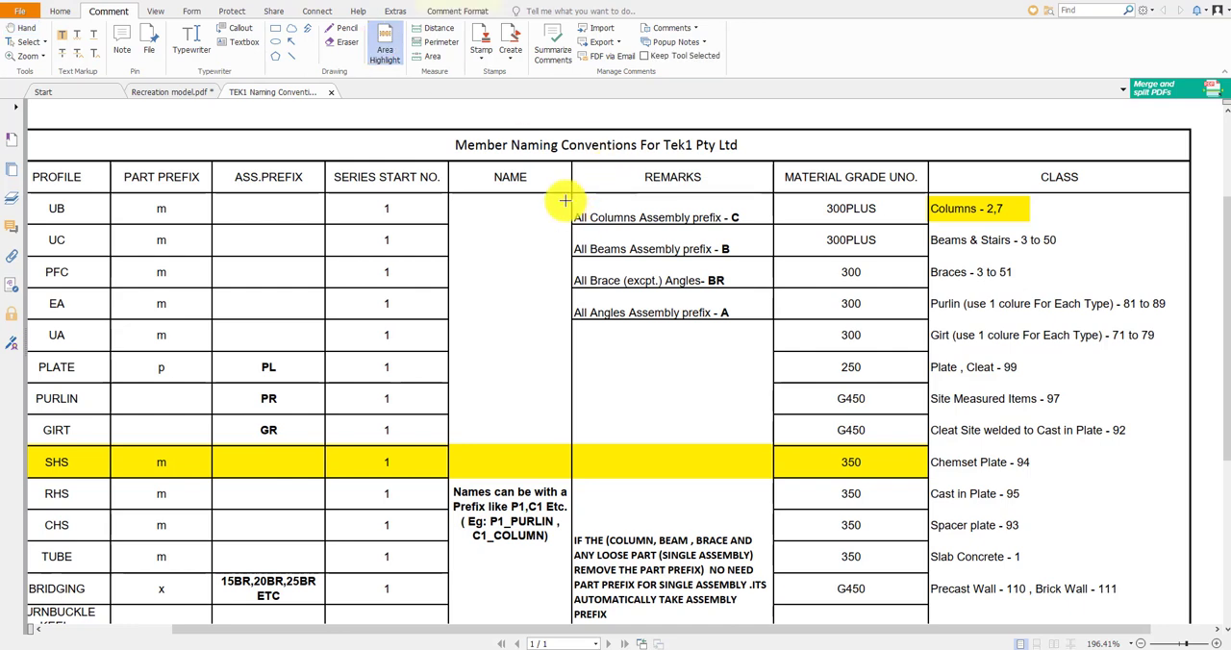
pyautogui.moveTo(565, 200); pyautogui.dragTo(769, 233)
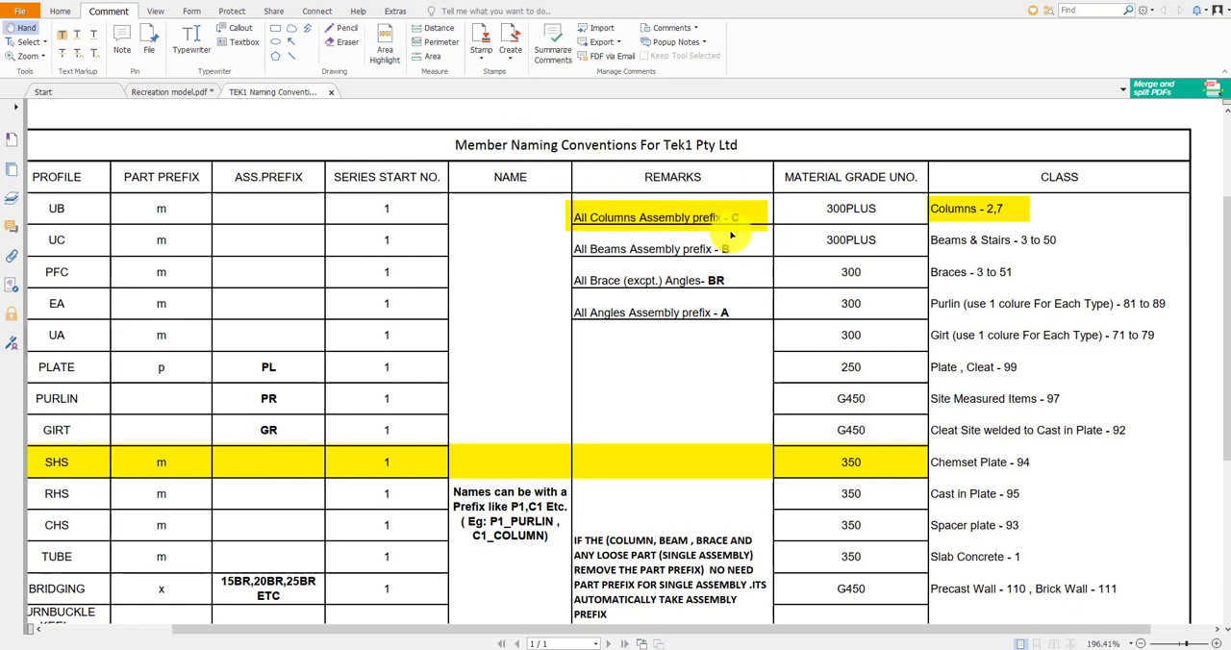
# Step: Back in Tekla Structures, set the steel column's material to 350 and its class to 7
pyautogui.click(583, 649)
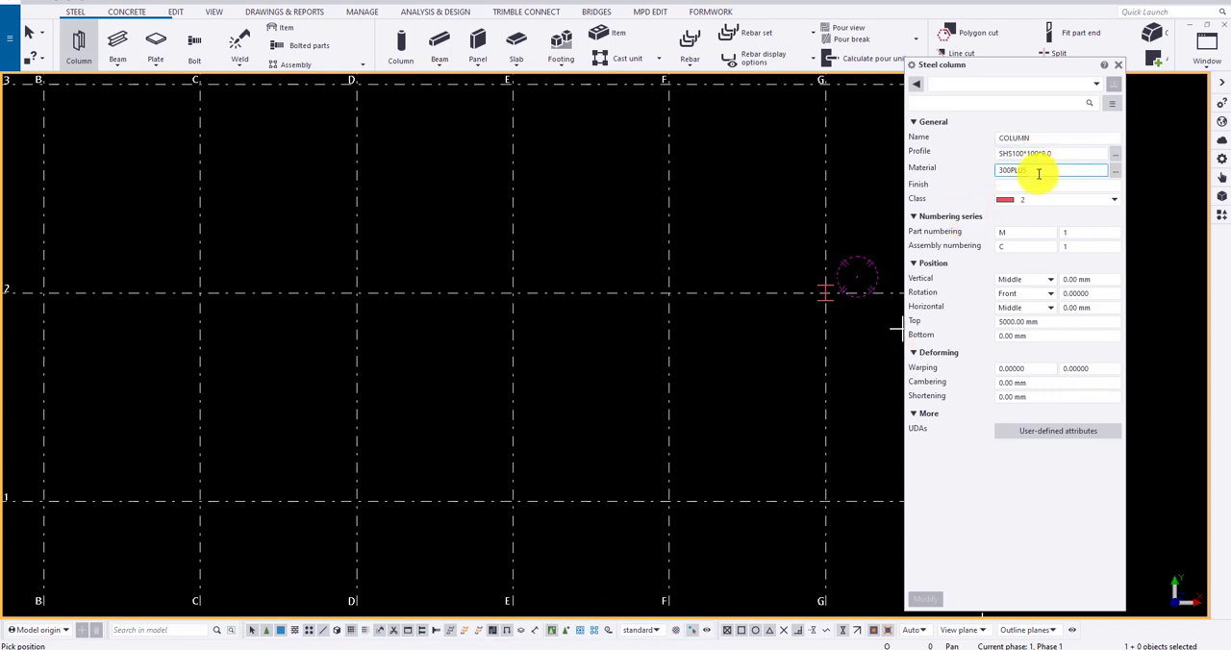
pyautogui.moveTo(1039, 171); pyautogui.dragTo(979, 178)
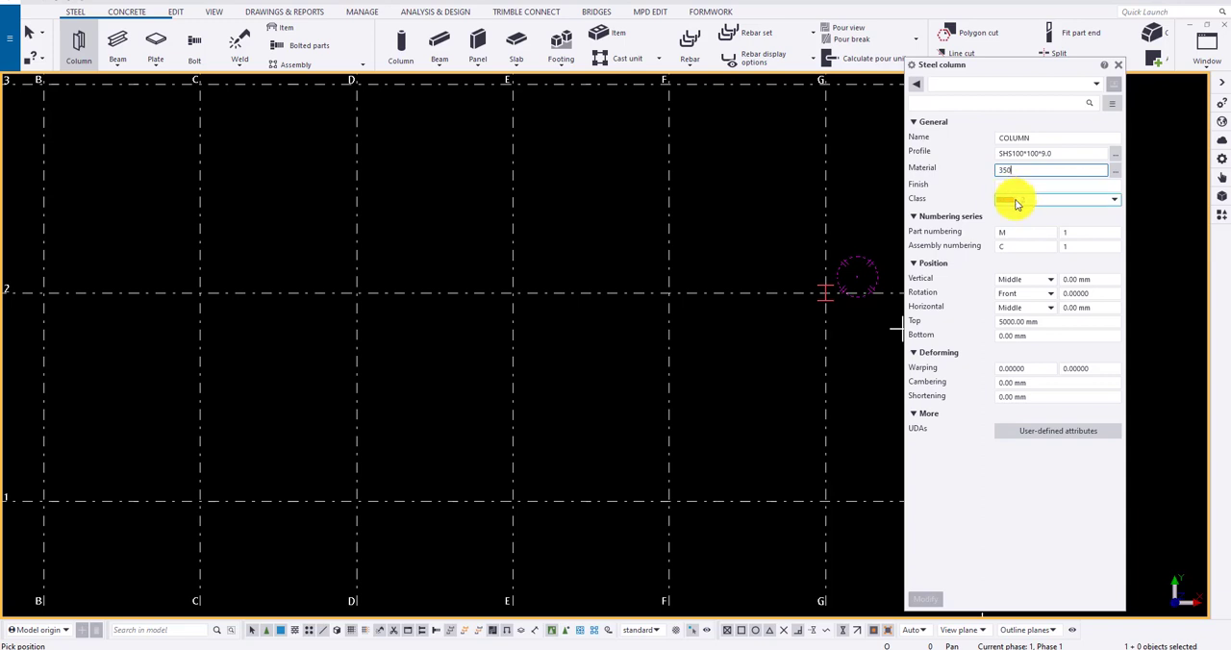
pyautogui.click(1017, 204)
pyautogui.click(1045, 285)
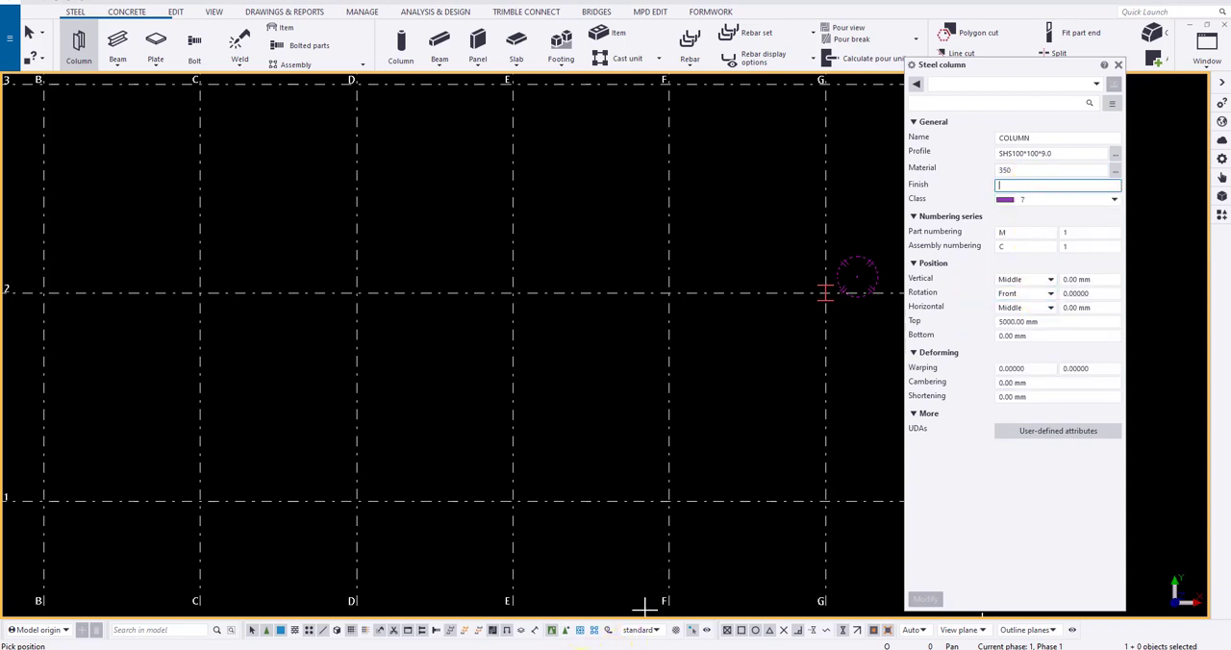
# Step: Check the C1 column note in Recreation model.pdf, then set the column's finish to GALVANISED and its part numbering prefix to m
pyautogui.click(582, 649)
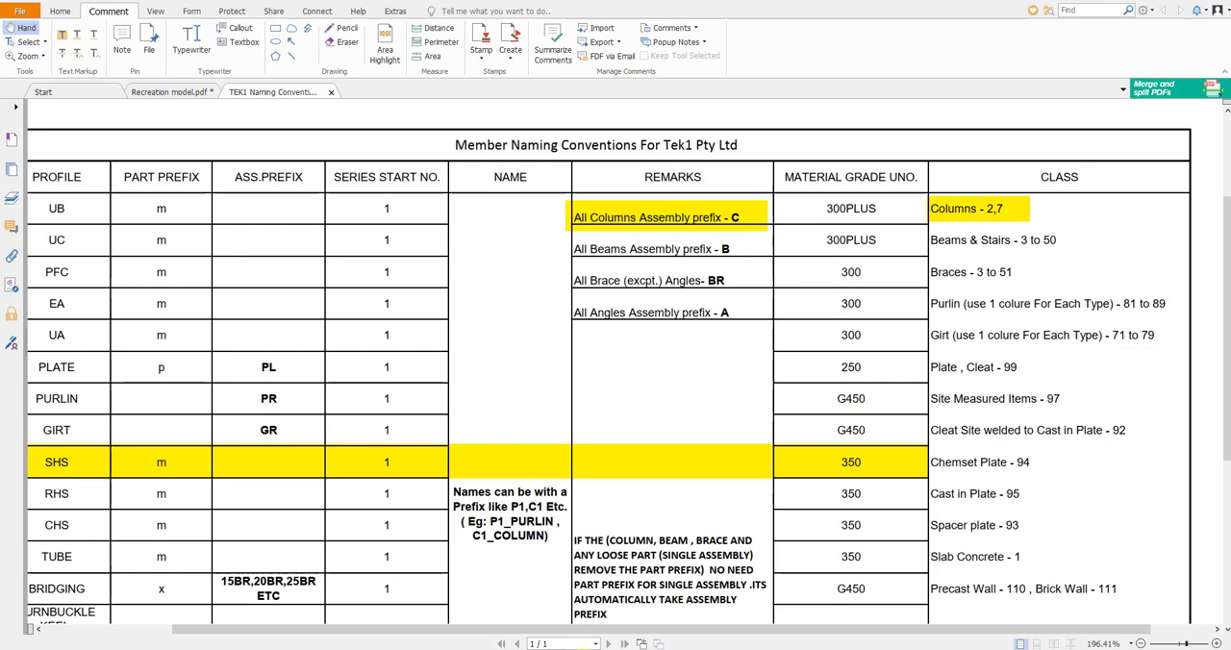
pyautogui.click(183, 92)
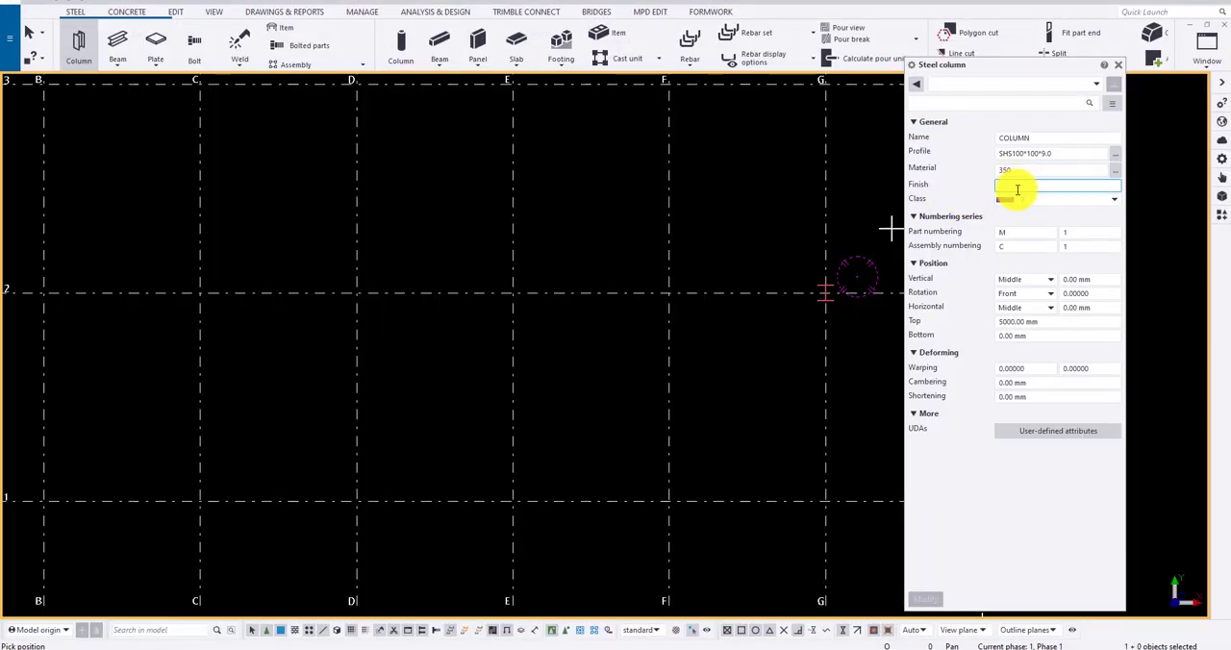
pyautogui.click(1017, 186)
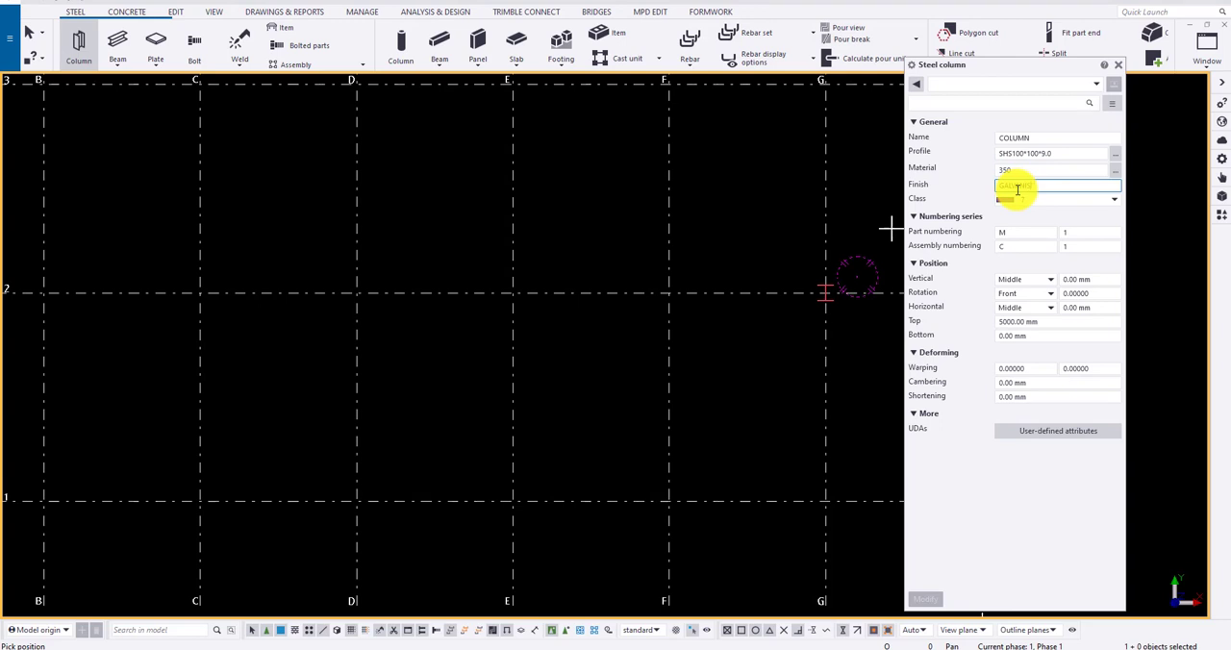
pyautogui.moveTo(1038, 232); pyautogui.dragTo(942, 234)
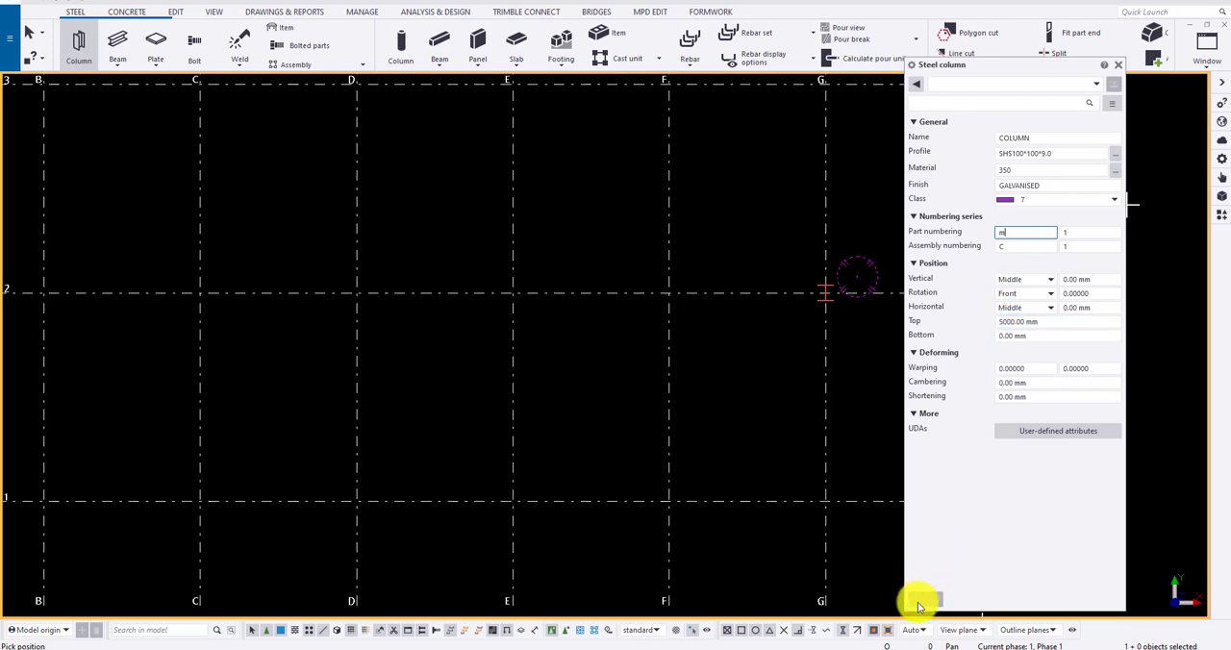
# Step: In Recreation model.pdf, area-highlight the 3,515 column height dimension in Section AA on page 3
pyautogui.click(1041, 335)
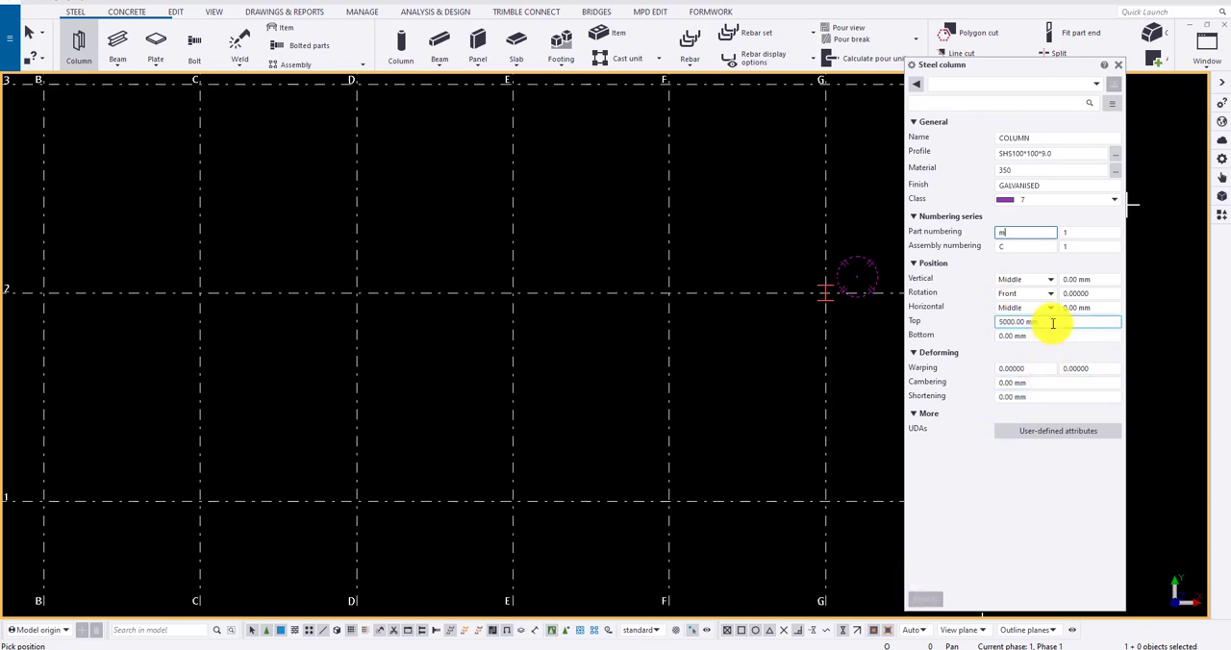
pyautogui.moveTo(1053, 324); pyautogui.dragTo(1004, 333)
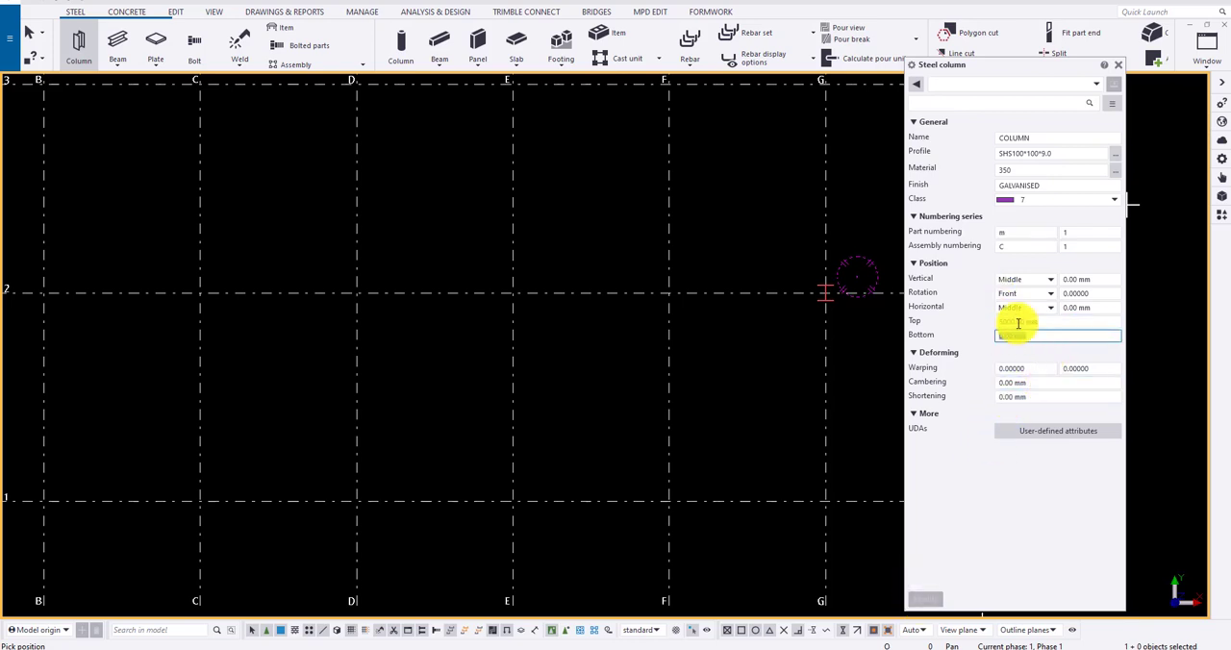
pyautogui.click(617, 649)
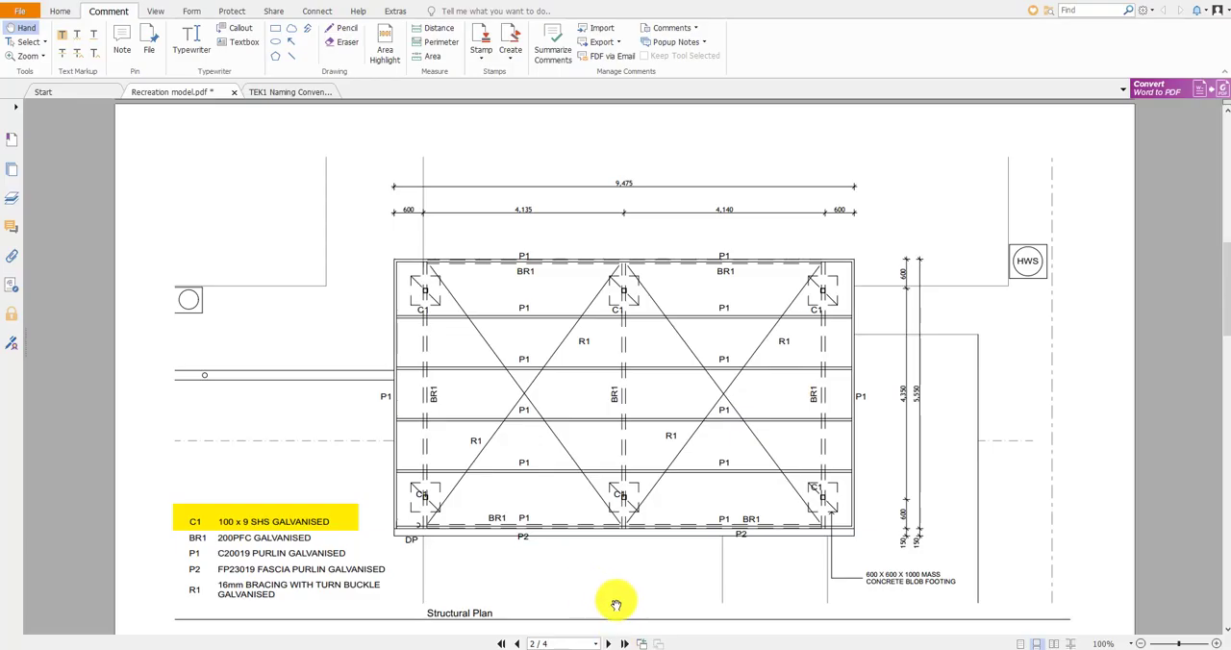
pyautogui.click(608, 644)
pyautogui.keyDown('ctrl'); pyautogui.scroll(3, 634, 423); pyautogui.keyUp('ctrl')
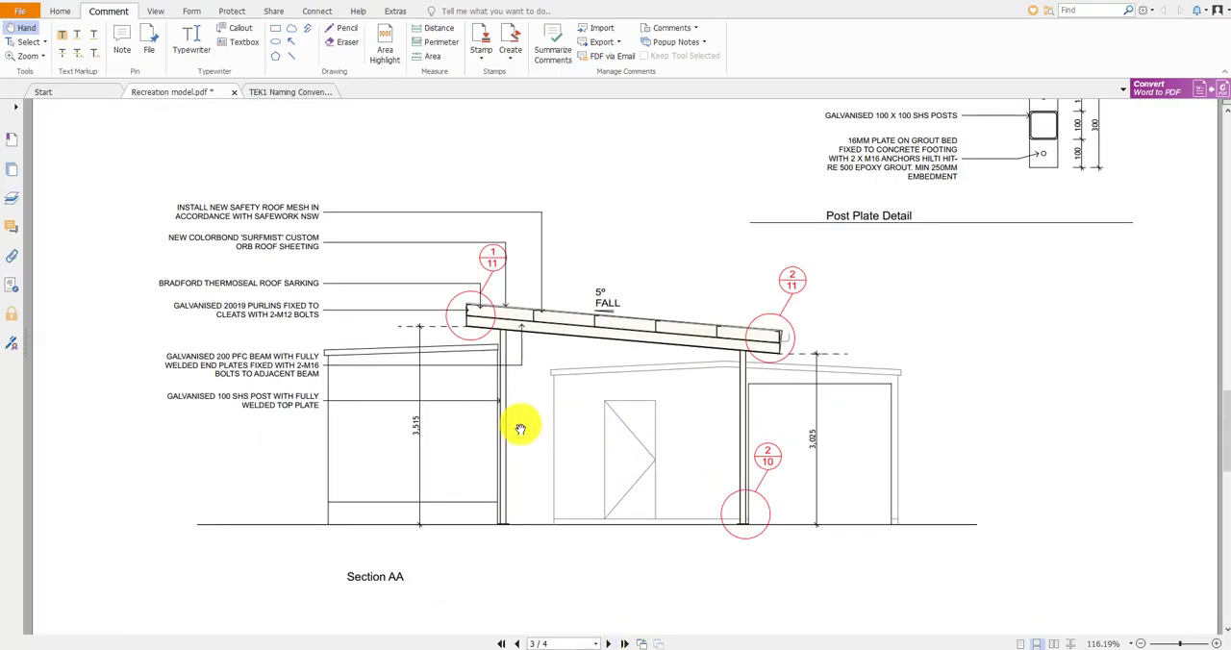
pyautogui.click(385, 50)
pyautogui.moveTo(389, 391); pyautogui.dragTo(430, 462)
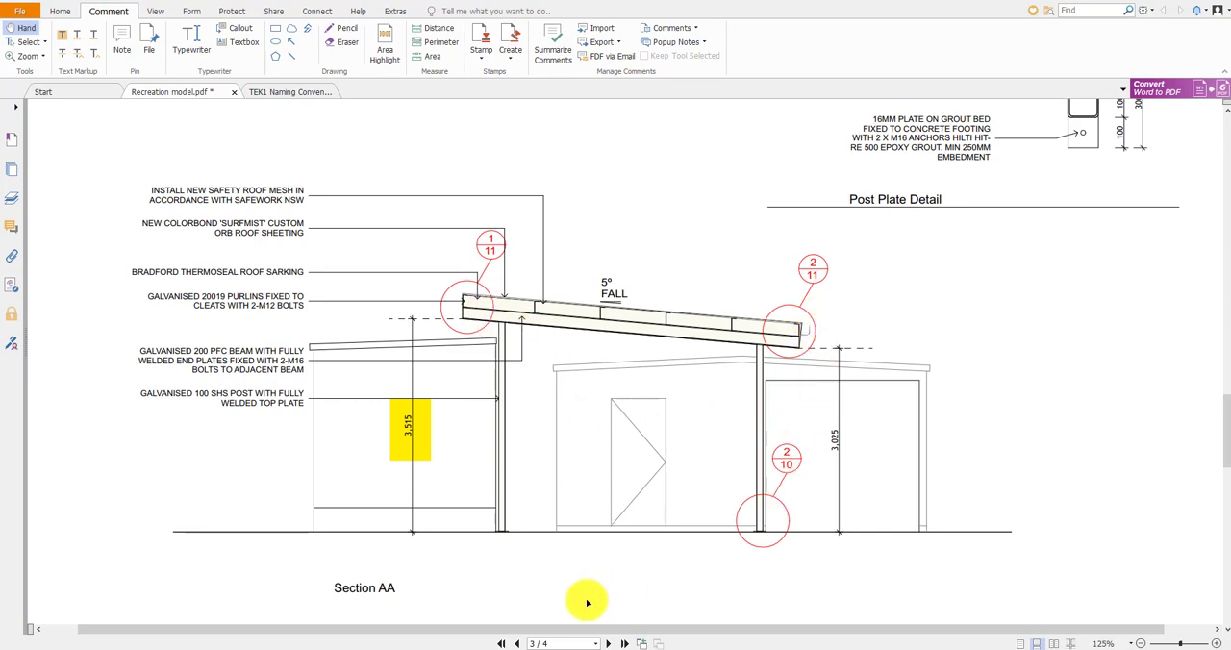
# Step: Back in Tekla Structures, set the steel column's top level to 3515 mm
pyautogui.click(588, 649)
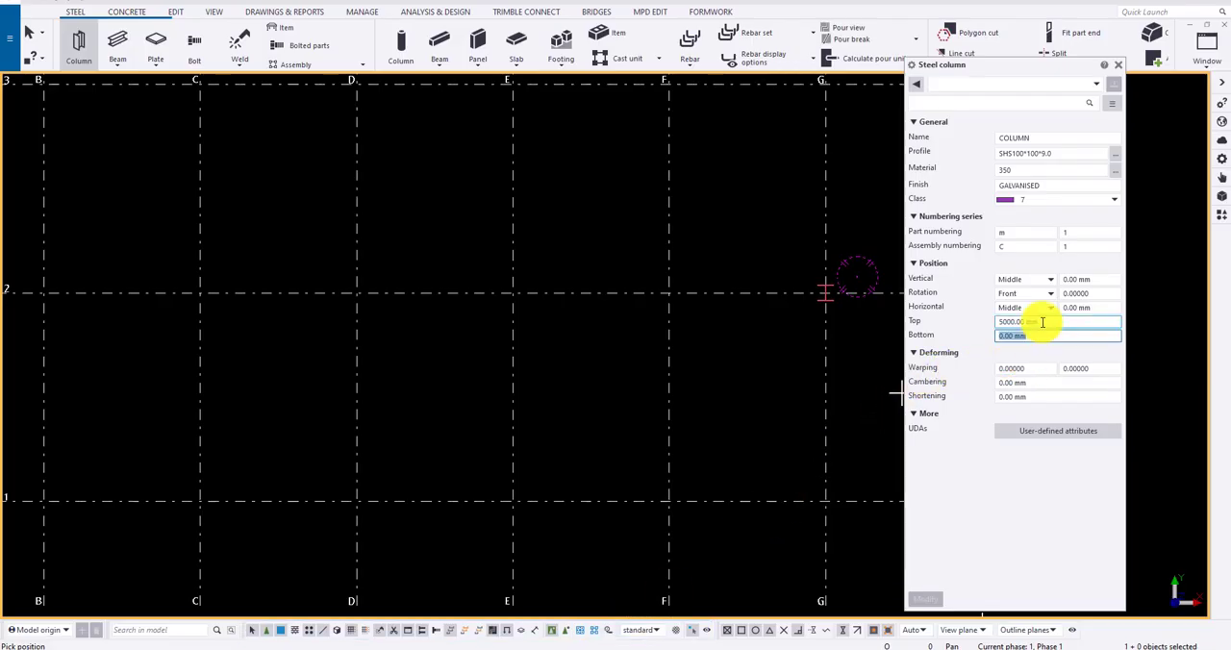
pyautogui.moveTo(1043, 322); pyautogui.dragTo(975, 325)
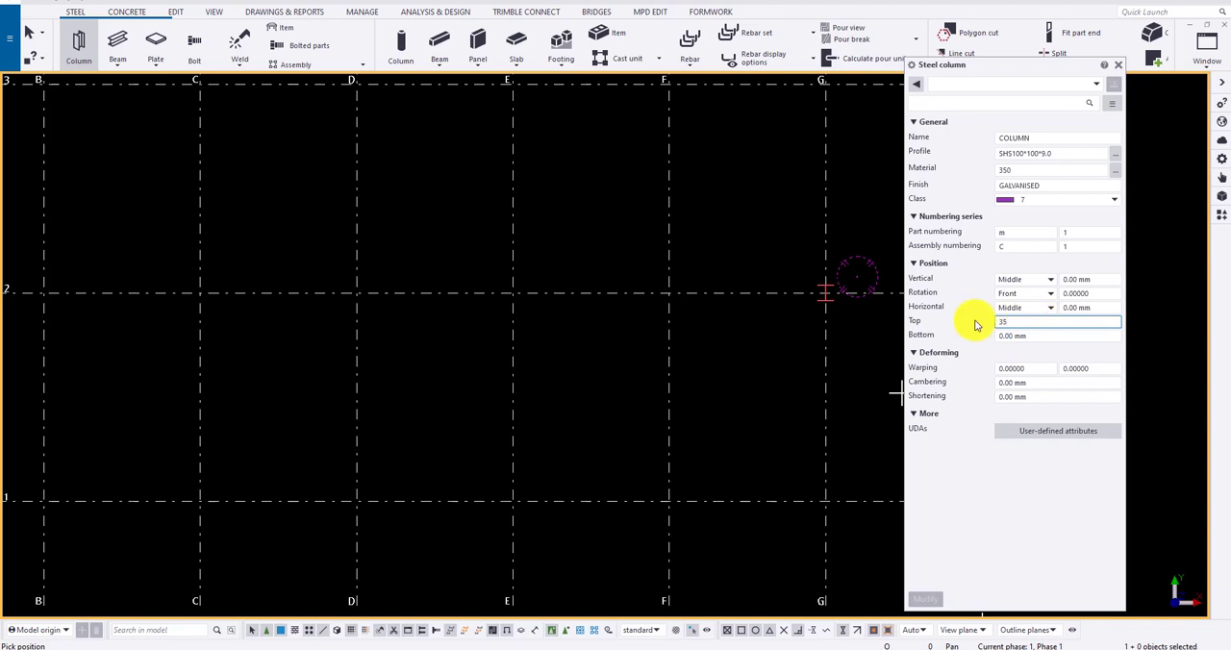
pyautogui.write('3515')
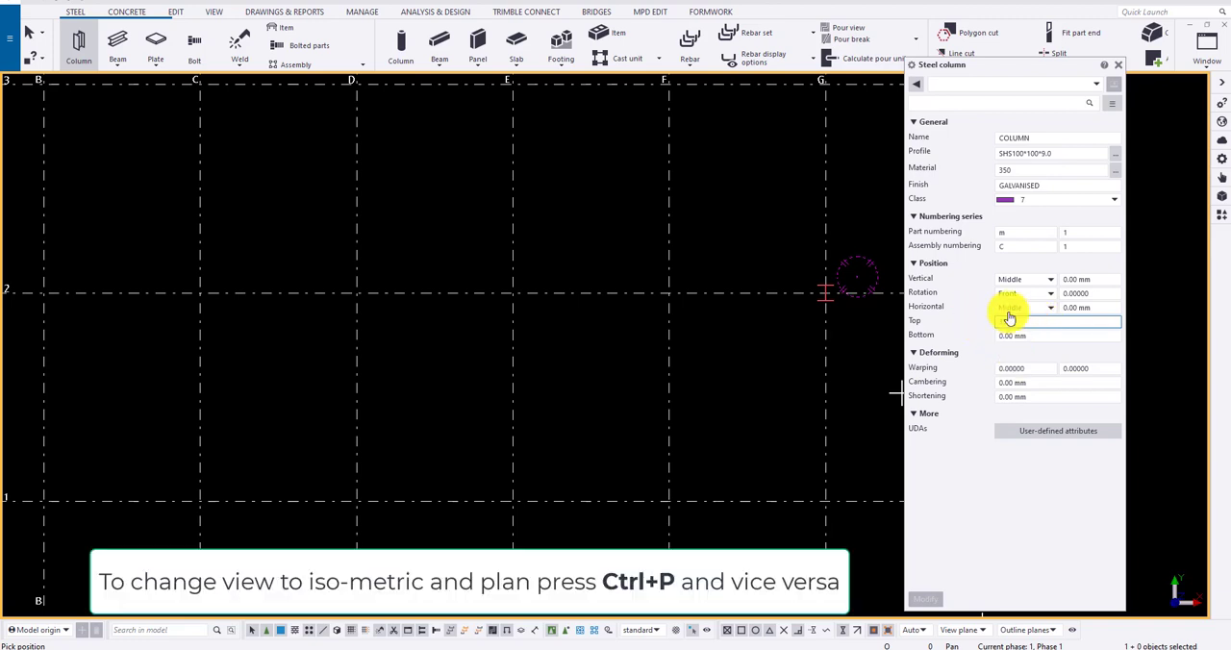
# Step: Place the steel column at the intersection of grid lines E and 2 in the isometric view
pyautogui.hotkey('ctrl', 'p')
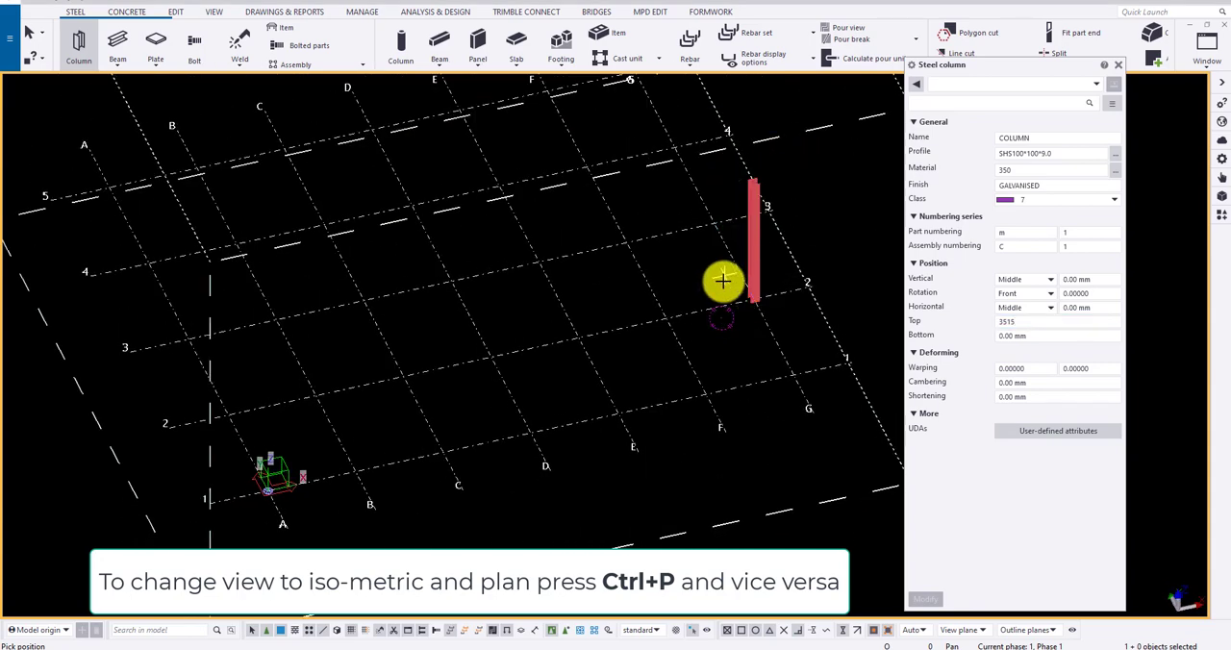
pyautogui.click(580, 337)
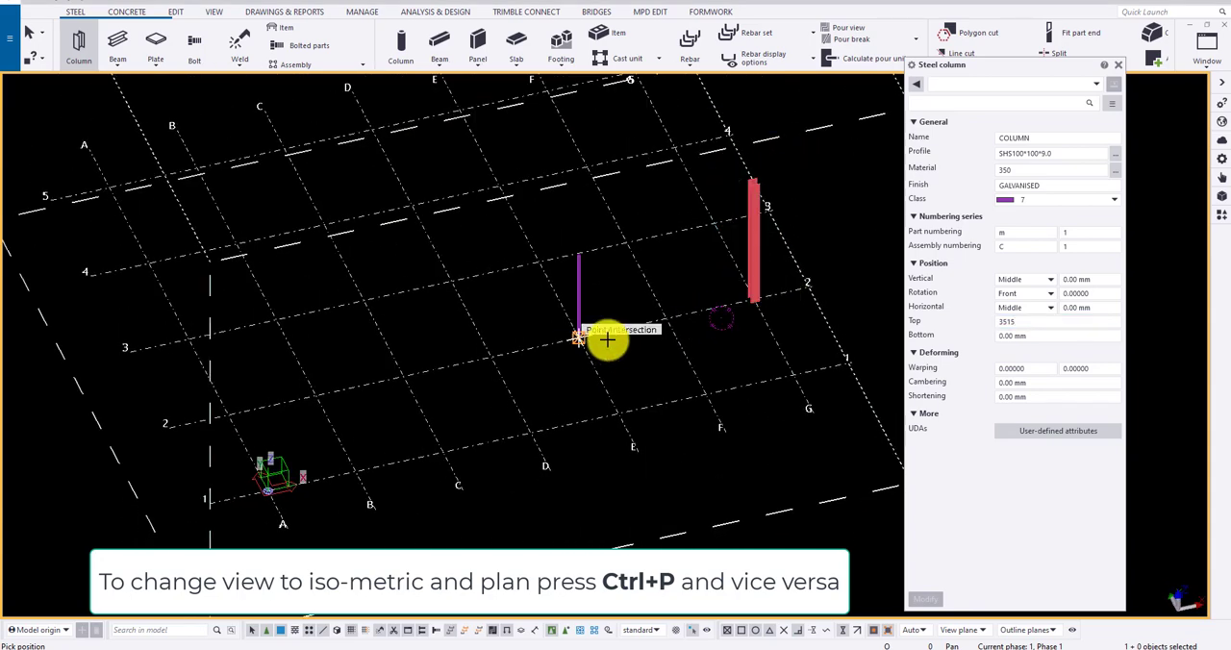
pyautogui.scroll(3, 602, 341)
pyautogui.moveTo(418, 324); pyautogui.dragTo(540, 360, button='middle')
pyautogui.scroll(2, 655, 355)
pyautogui.press('Escape')
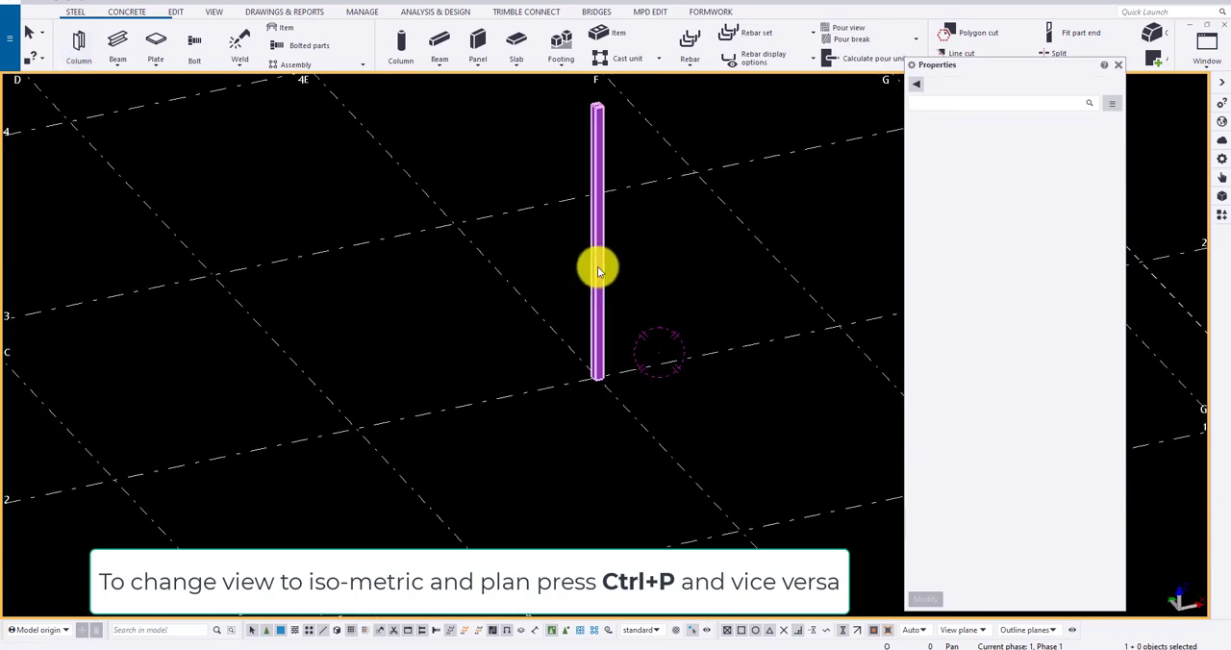
# Step: Set the bottom level of the column at grid E-2 to 500 mm and apply the modification
pyautogui.click(597, 270)
pyautogui.scroll(-3, 679, 324)
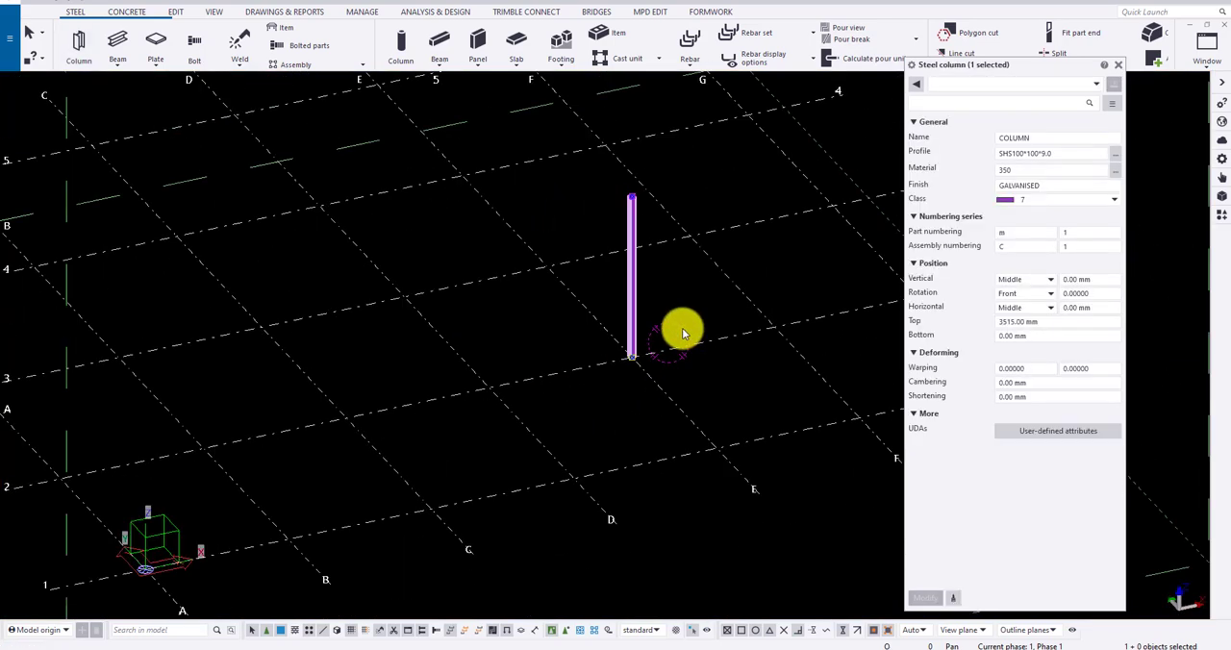
pyautogui.click(996, 337)
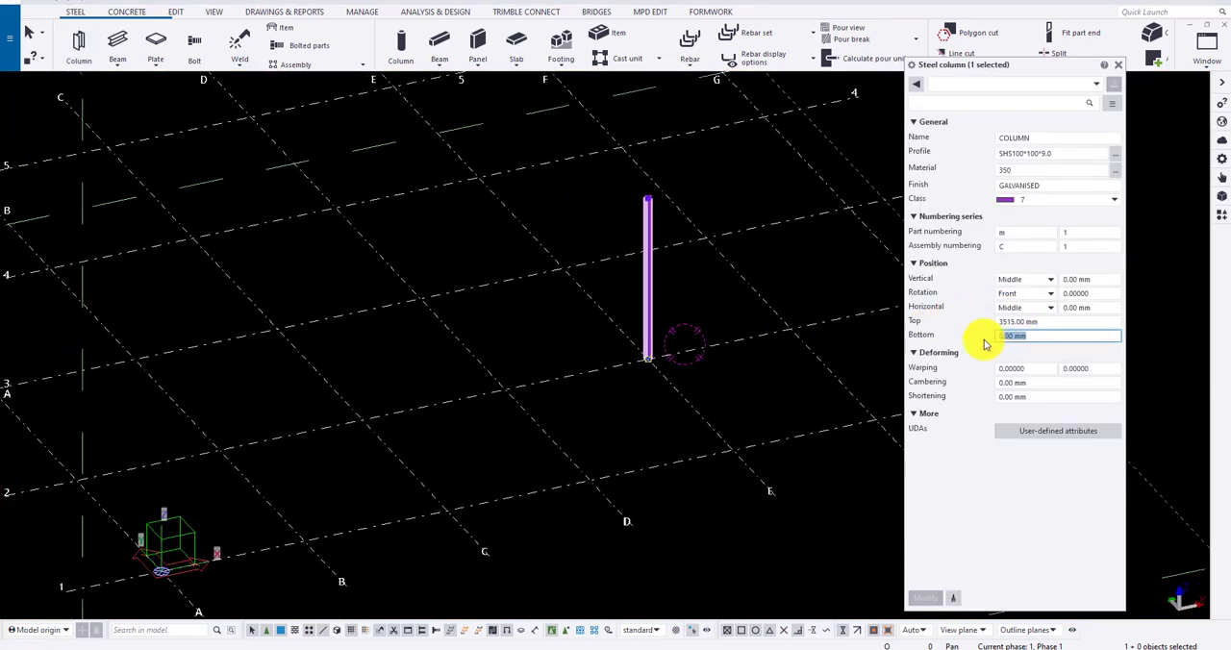
pyautogui.write('500')
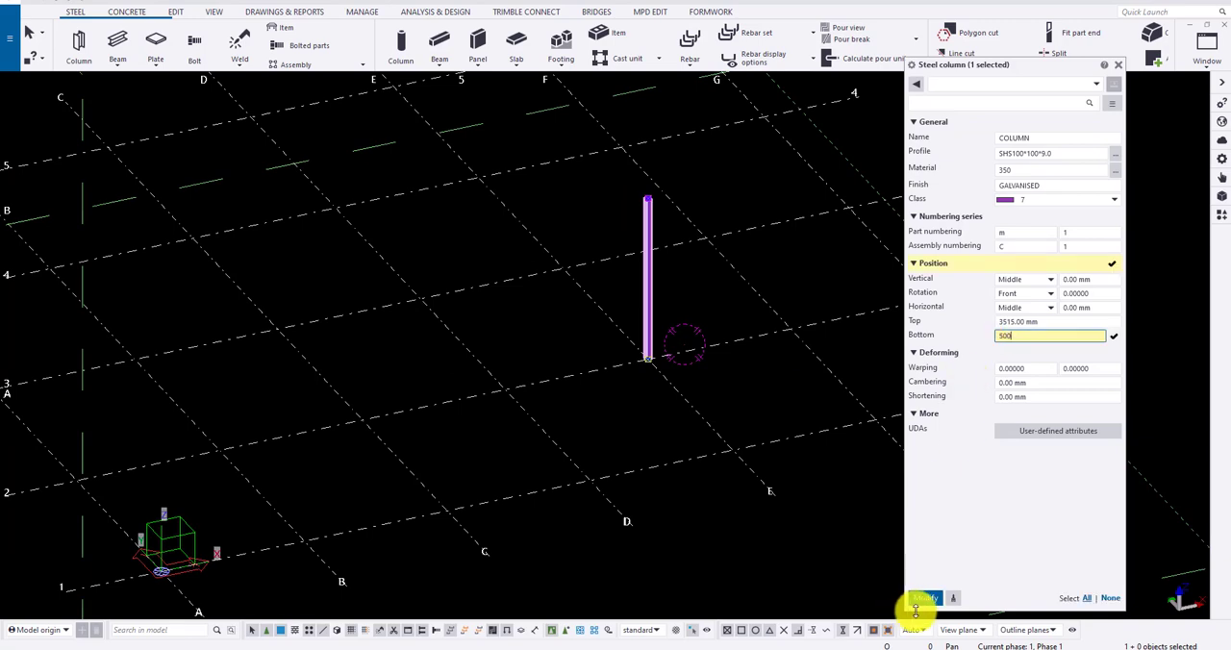
pyautogui.click(925, 603)
pyautogui.scroll(3, 677, 384)
pyautogui.scroll(-5, 706, 322)
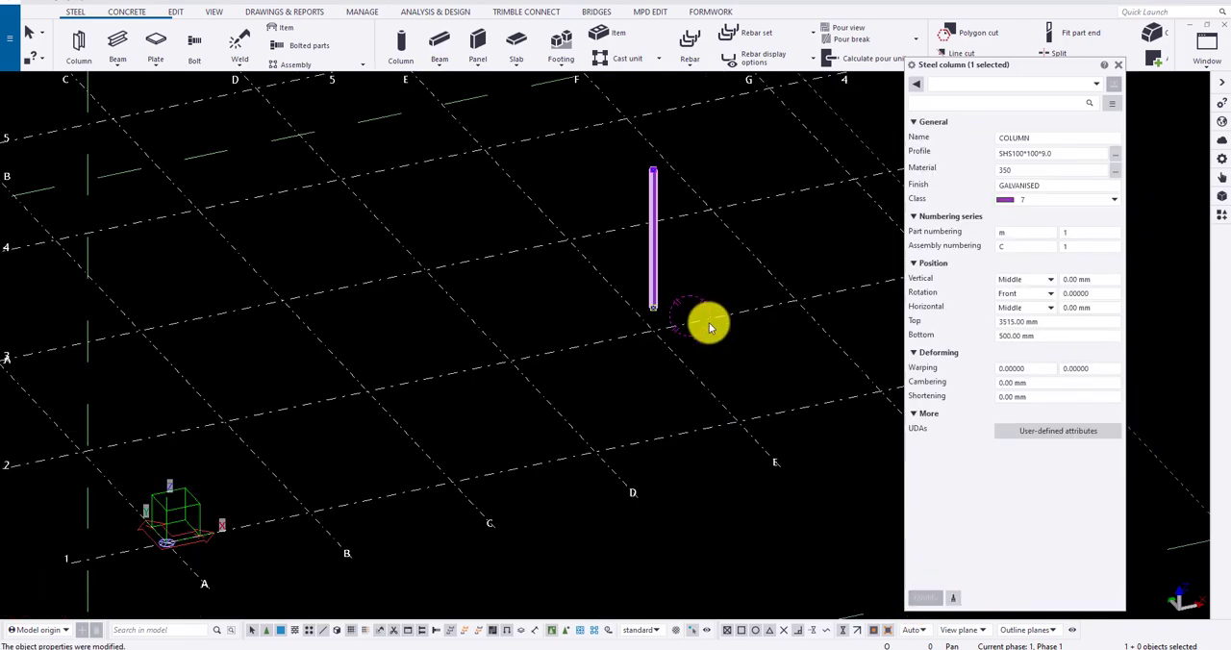
# Step: Place a trial steel column with the same properties at grid intersection C-3 and delete it
pyautogui.click(77, 42)
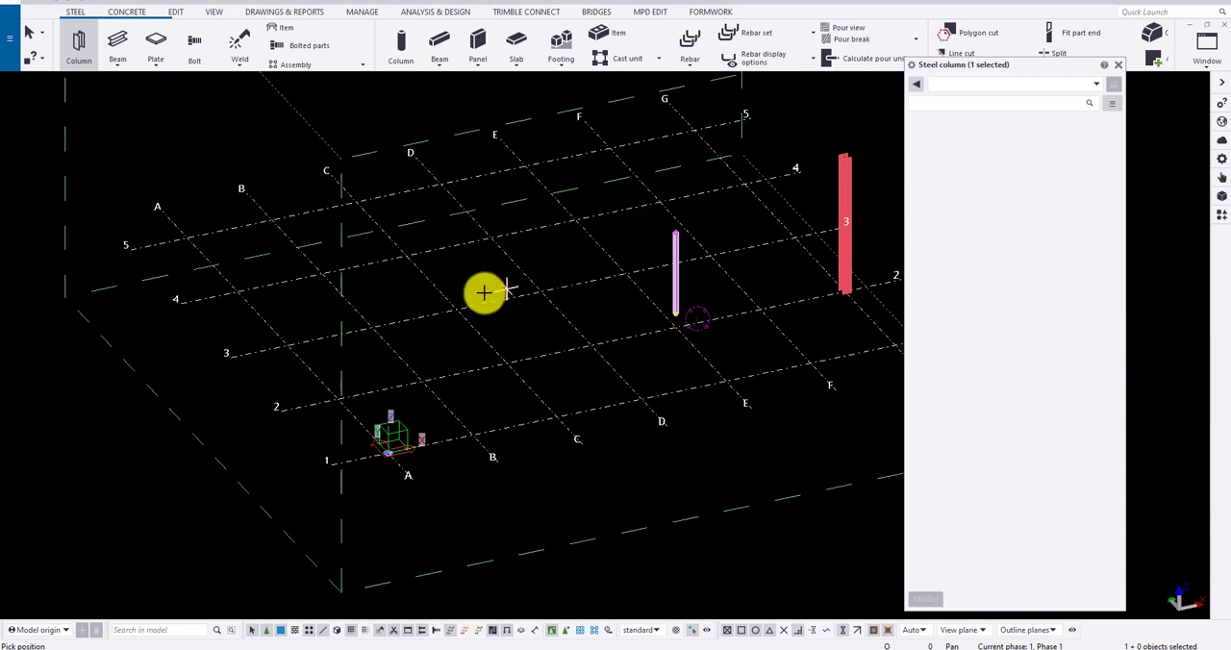
pyautogui.click(458, 312)
pyautogui.scroll(3, 461, 280)
pyautogui.press('Escape')
pyautogui.scroll(-4, 431, 343)
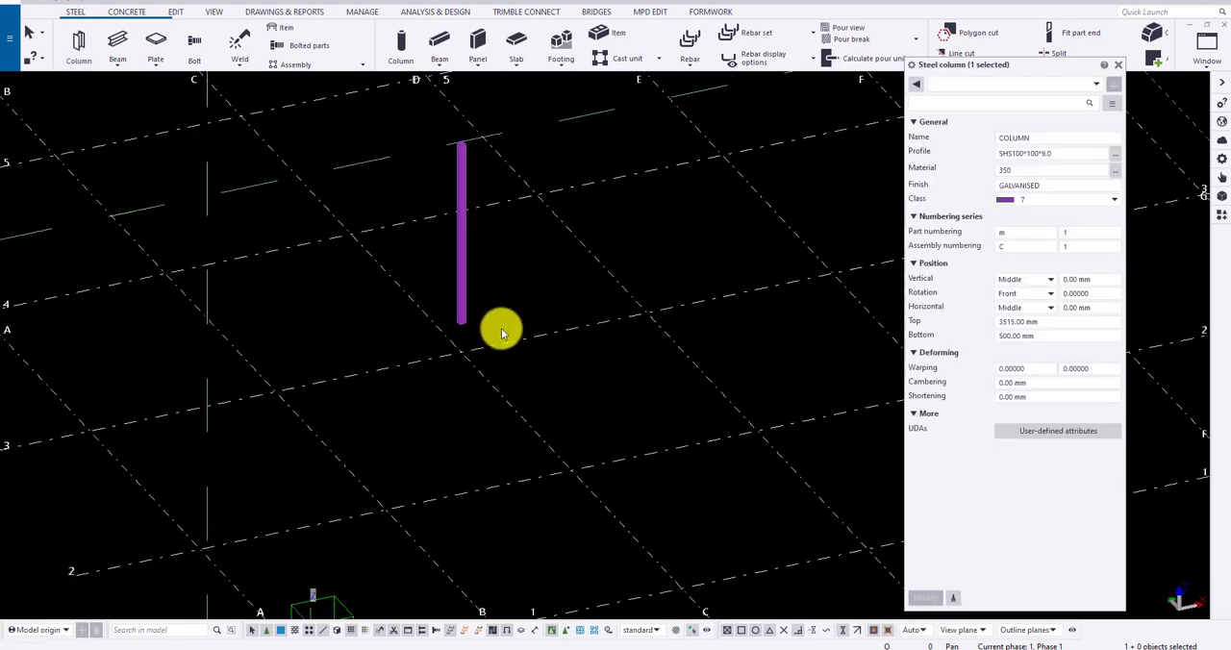
pyautogui.click(470, 286)
pyautogui.press('Delete')
# Step: Set the bottom level of the SHS column at grid E-2 to 0 mm and apply the modification
pyautogui.click(841, 319)
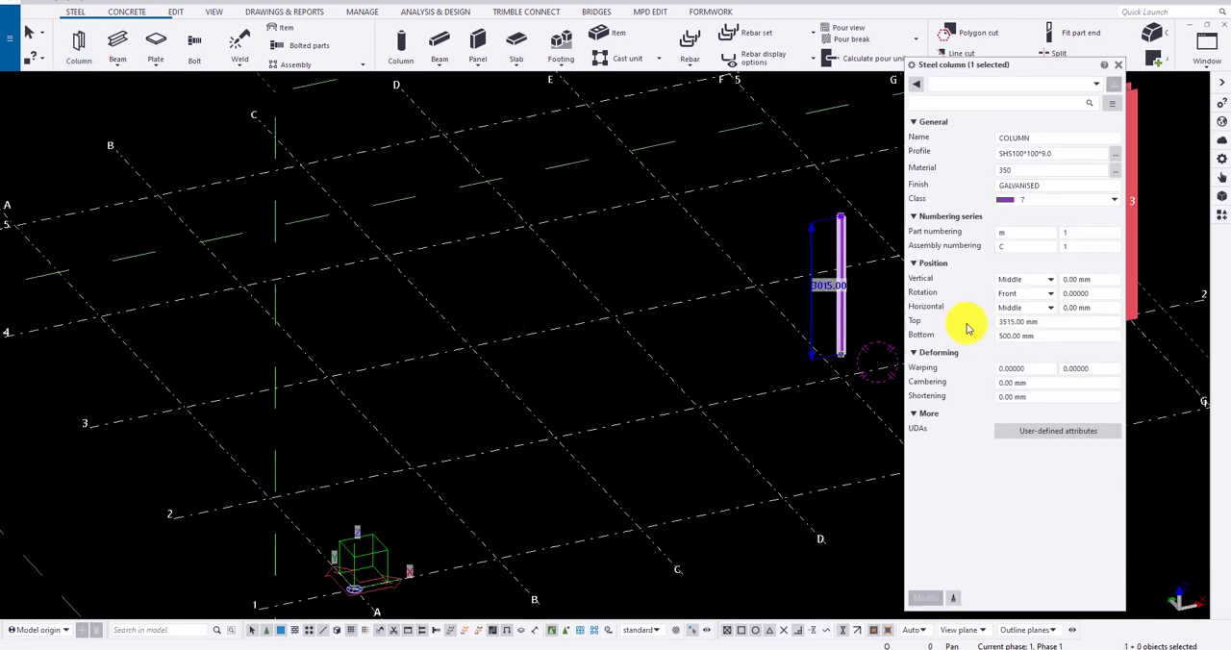
pyautogui.doubleClick(1031, 335)
pyautogui.write('0')
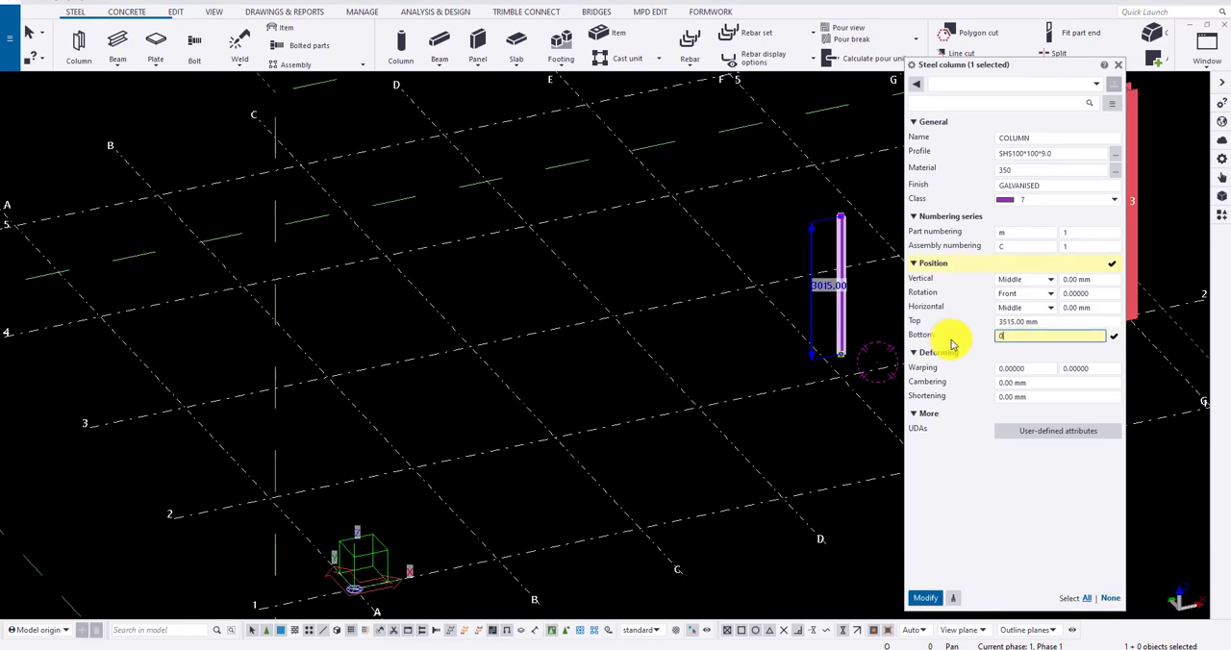
pyautogui.click(925, 597)
pyautogui.scroll(-1, 641, 415)
pyautogui.click(789, 310)
pyautogui.scroll(-3, 763, 355)
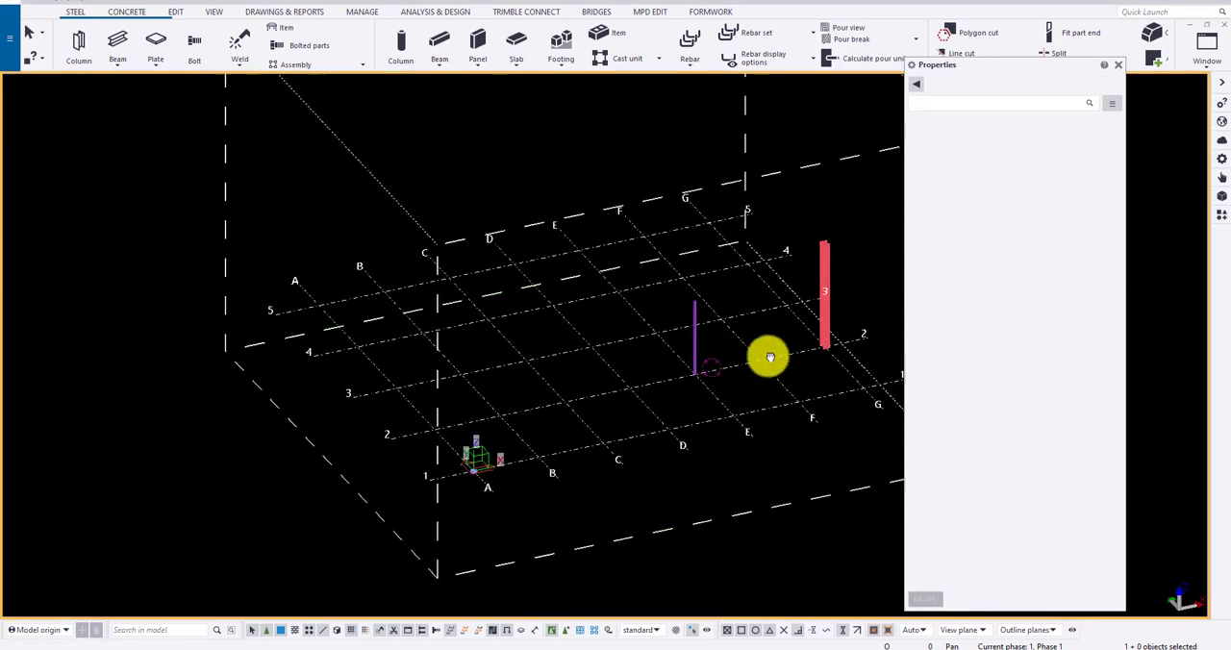
pyautogui.scroll(1, 674, 390)
# Step: In plan view, try the vertical positions Up and Down on the UC310*97 column at grid G-2
pyautogui.click(640, 382)
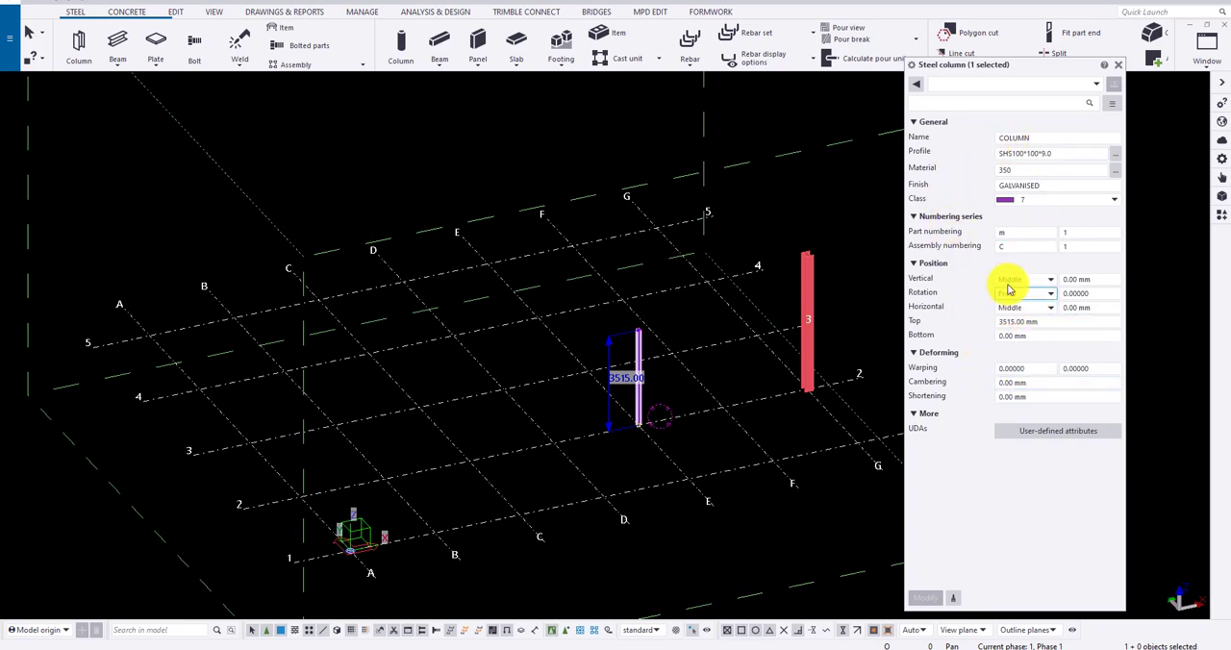
pyautogui.moveTo(756, 377); pyautogui.dragTo(708, 377, button='middle')
pyautogui.scroll(2, 768, 363)
pyautogui.click(759, 362)
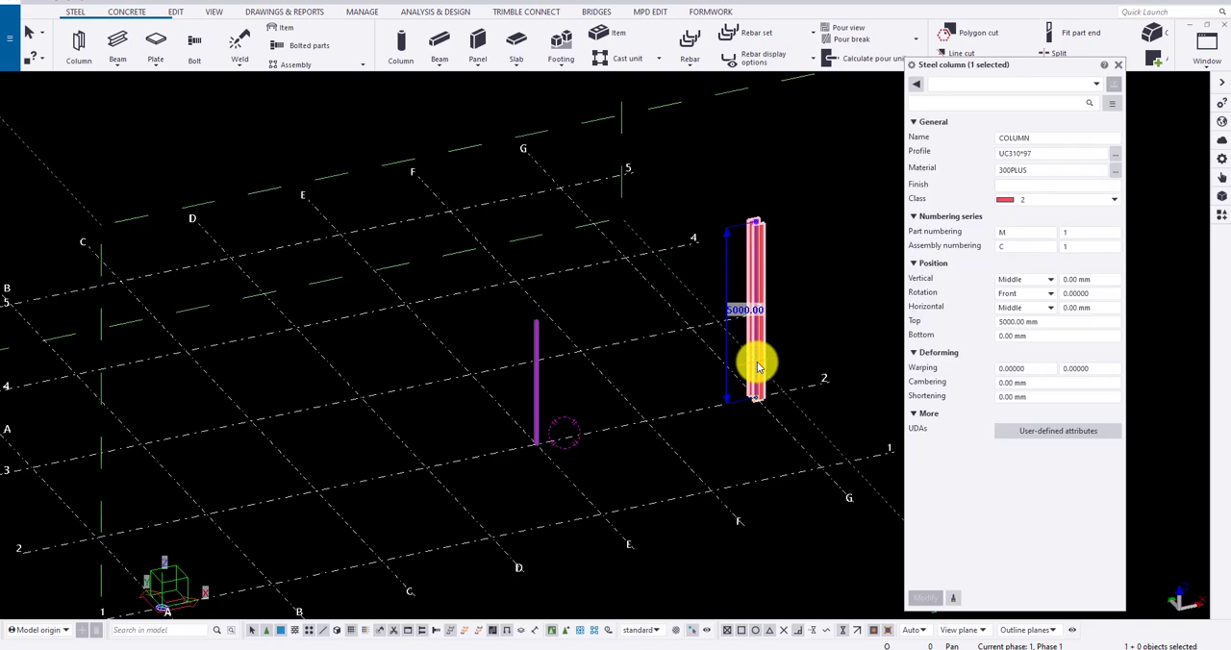
pyautogui.hotkey('ctrl', 'p')
pyautogui.scroll(10, 822, 461)
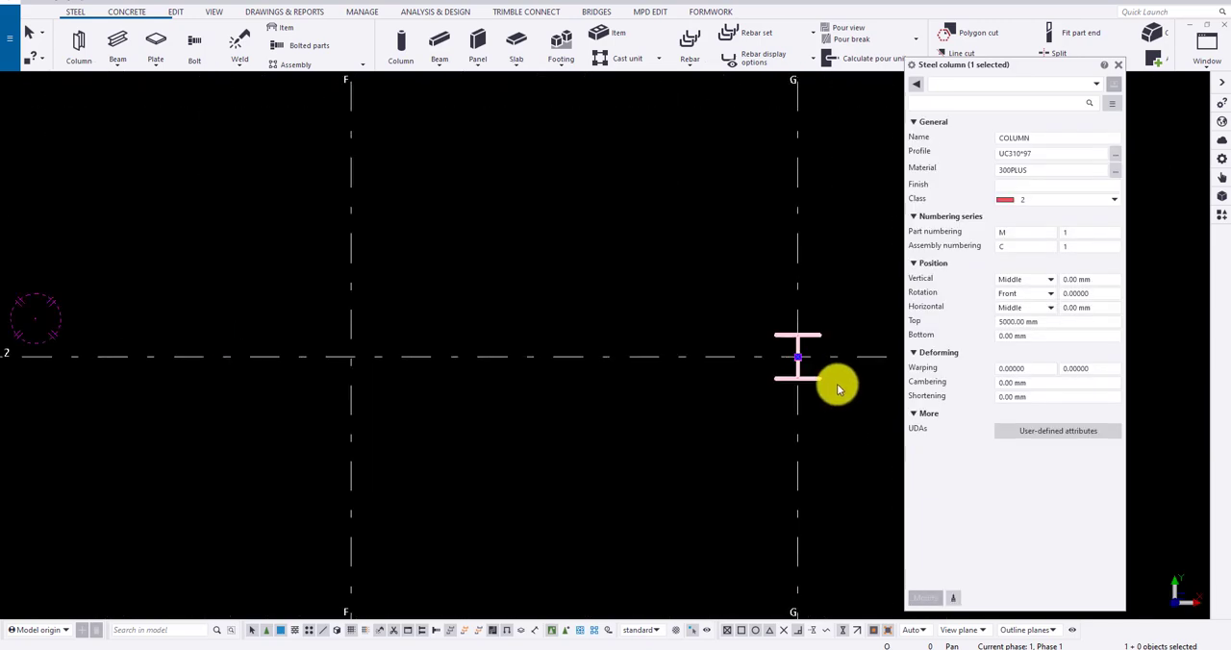
pyautogui.scroll(5, 759, 383)
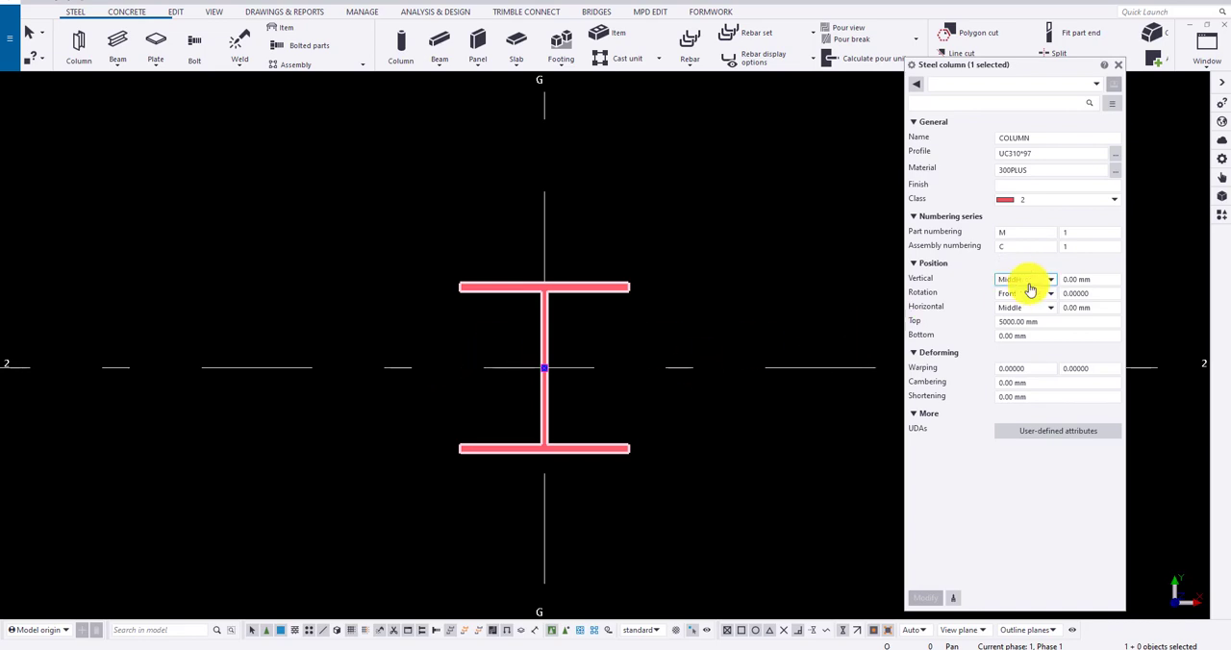
pyautogui.click(1027, 286)
pyautogui.click(1015, 318)
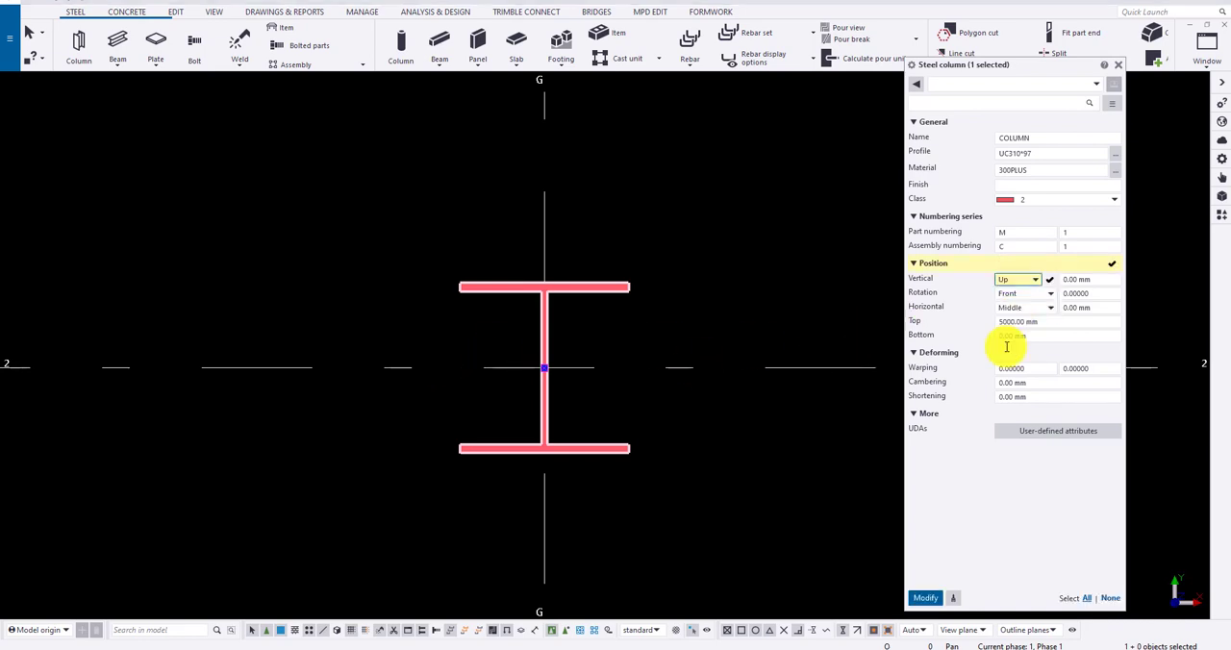
pyautogui.click(925, 597)
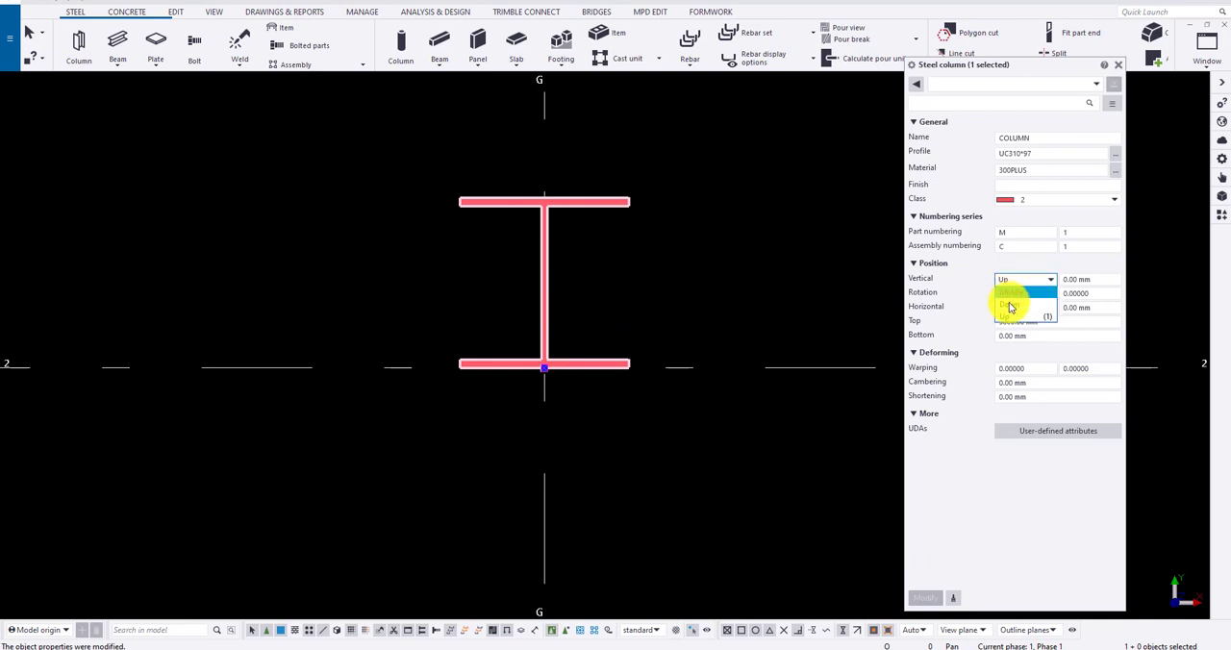
pyautogui.click(926, 601)
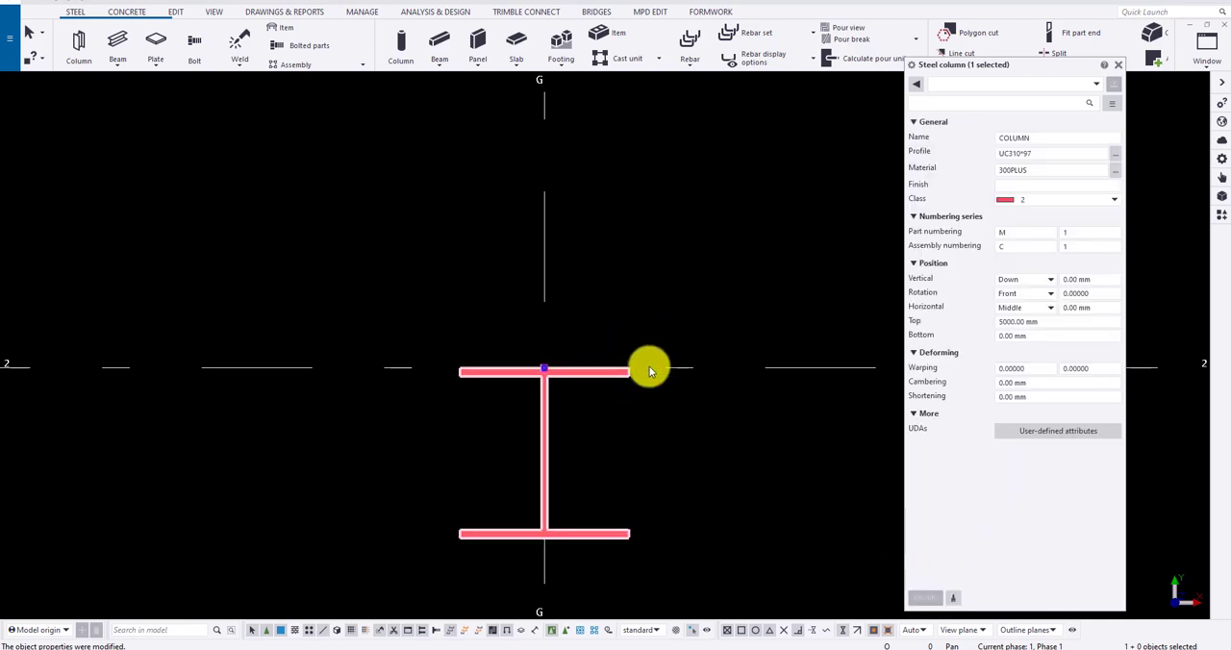
# Step: Try the Top rotation on the UC310*97 column and return its rotation to Front
pyautogui.click(1006, 318)
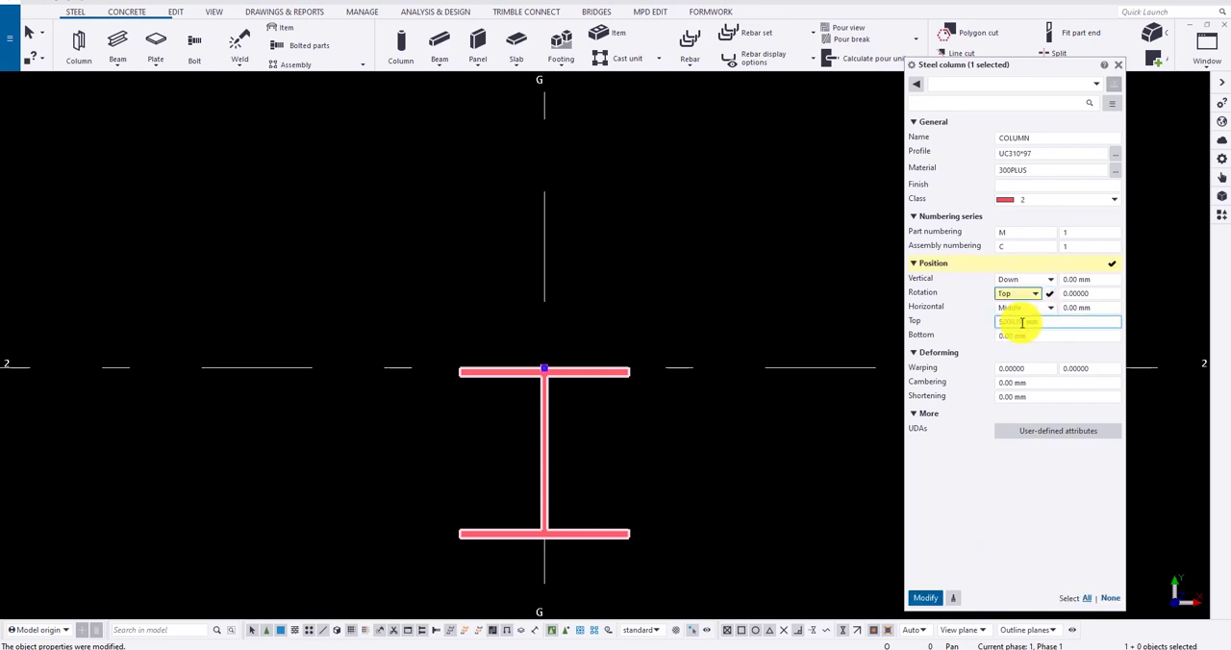
pyautogui.click(925, 597)
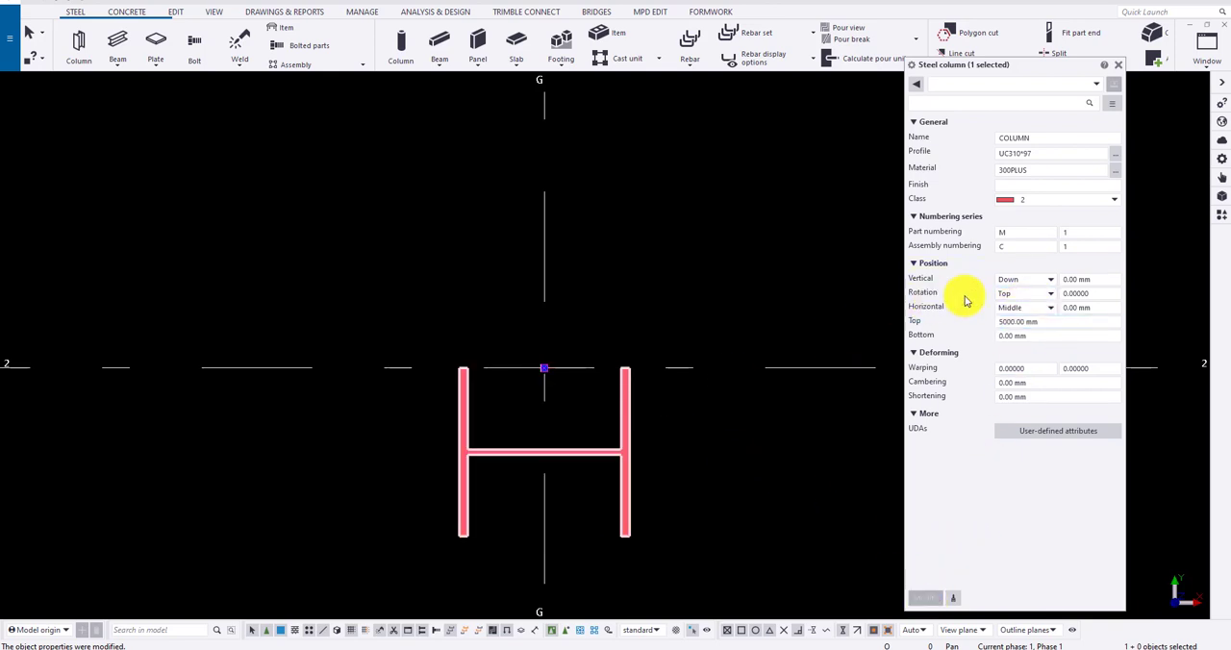
pyautogui.click(1022, 307)
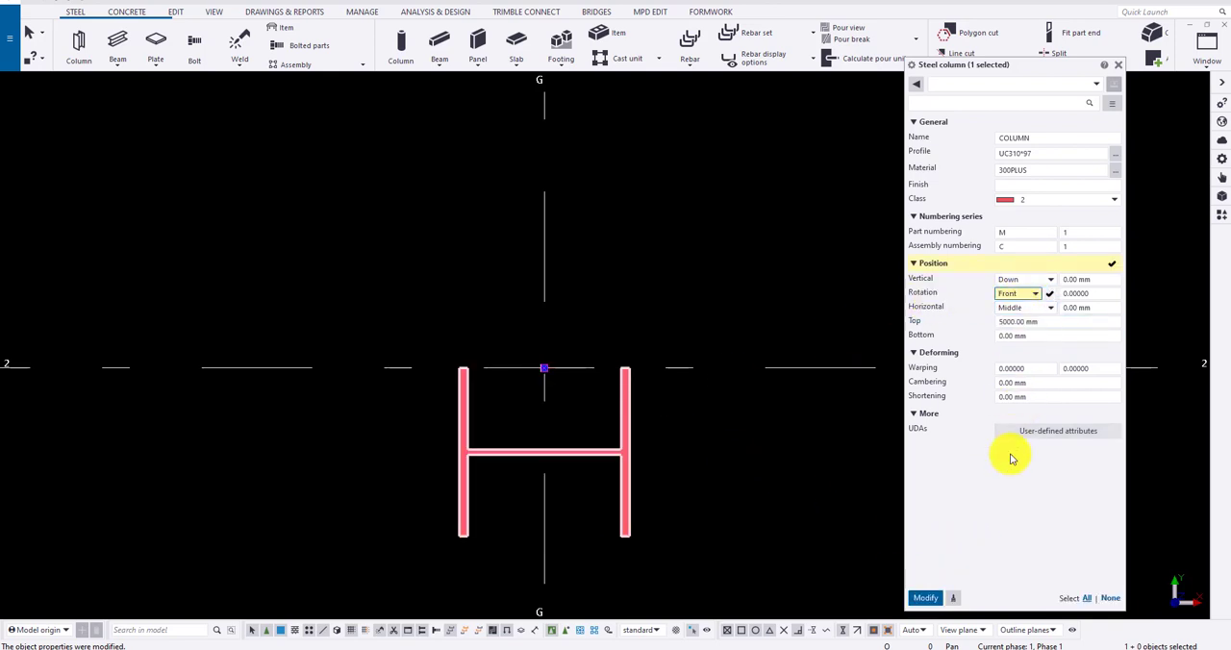
pyautogui.click(925, 597)
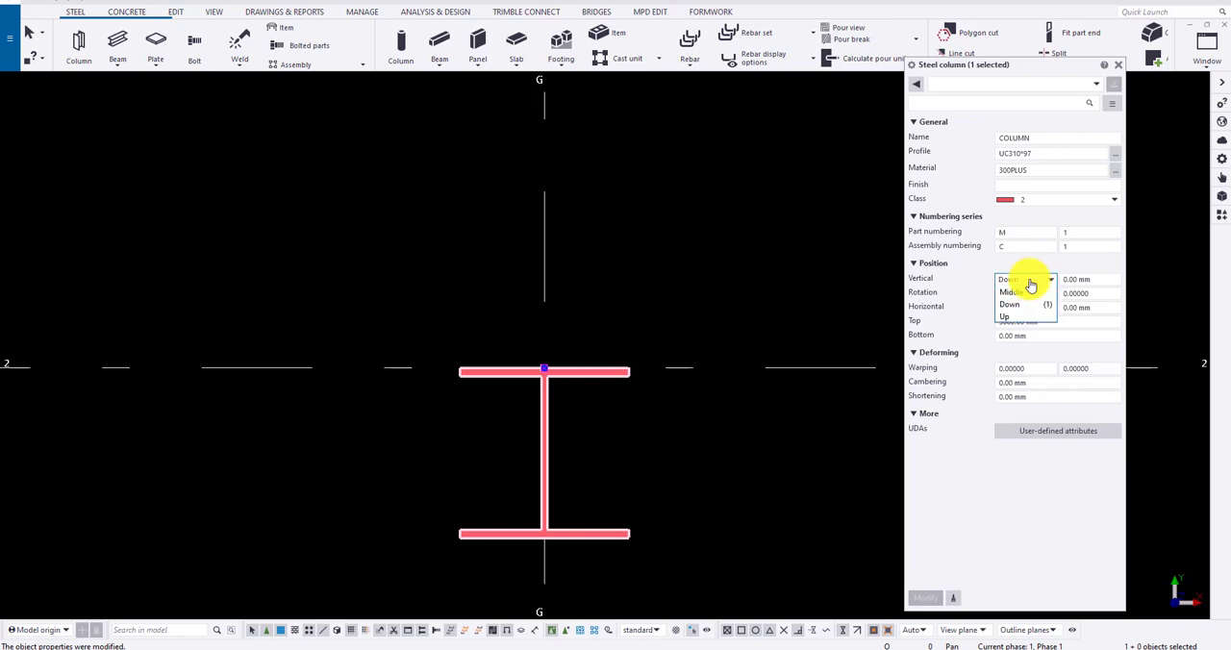
# Step: Set the UC310*97 column's vertical position back to Middle and apply the change
pyautogui.click(1025, 292)
pyautogui.click(1025, 294)
pyautogui.click(924, 600)
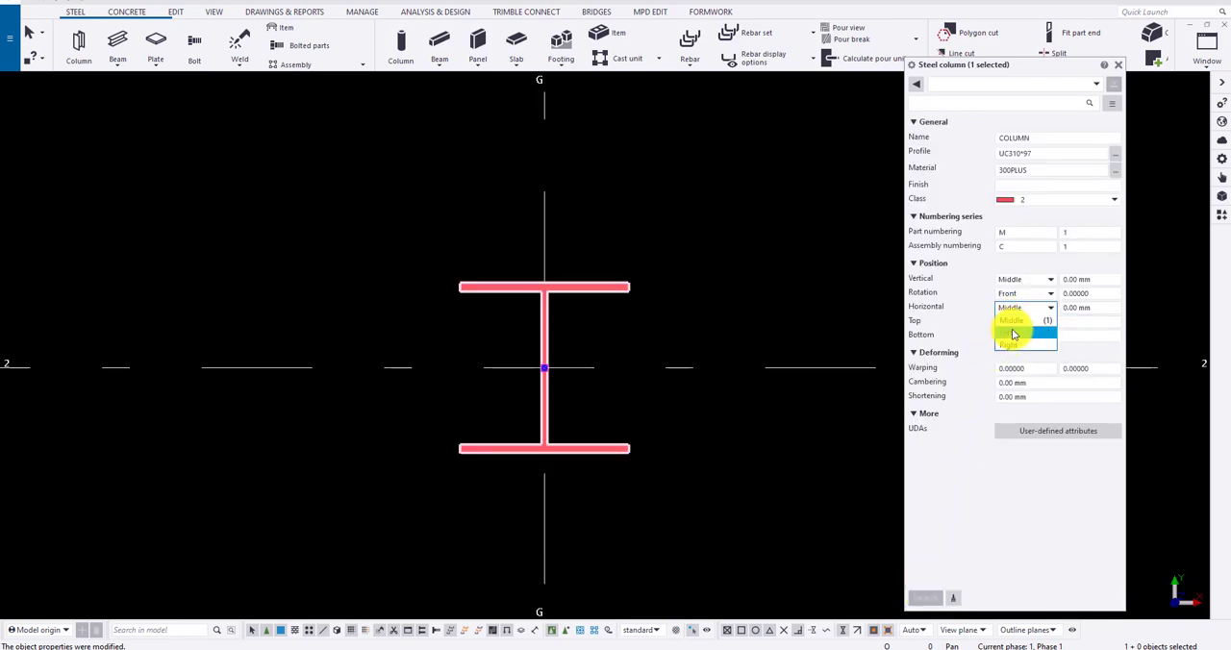
# Step: Try the horizontal positions Left and Right on the UC310*97 column relative to its work point
pyautogui.click(1013, 334)
pyautogui.click(924, 598)
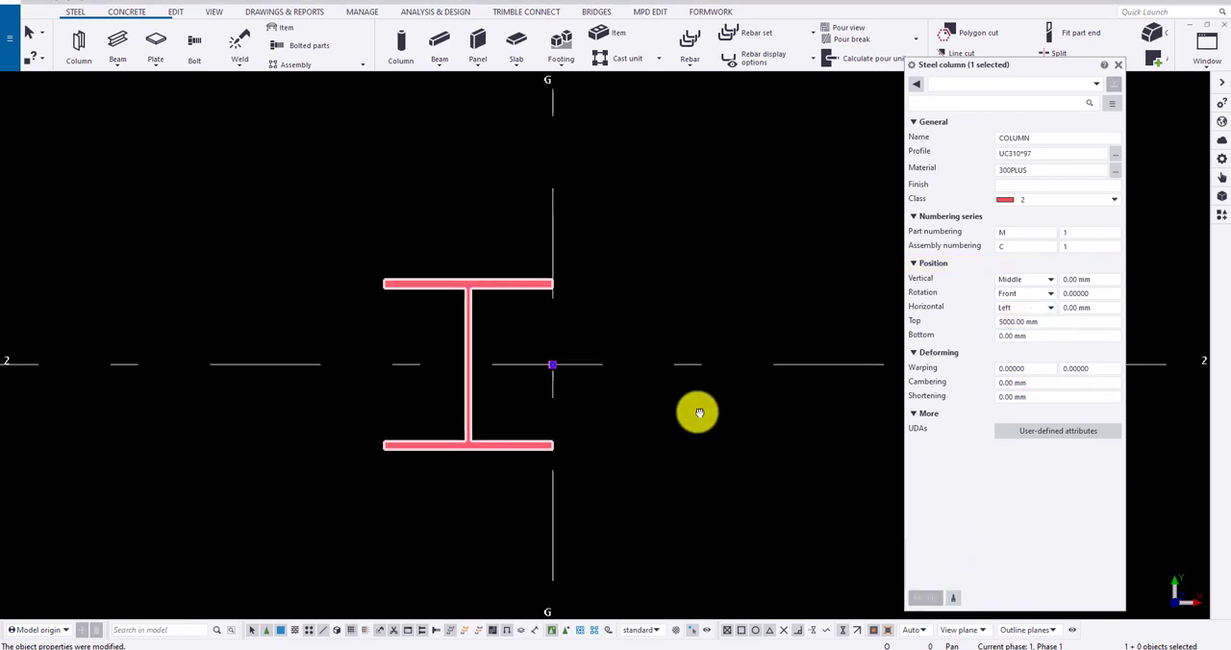
pyautogui.click(1018, 308)
pyautogui.click(1013, 327)
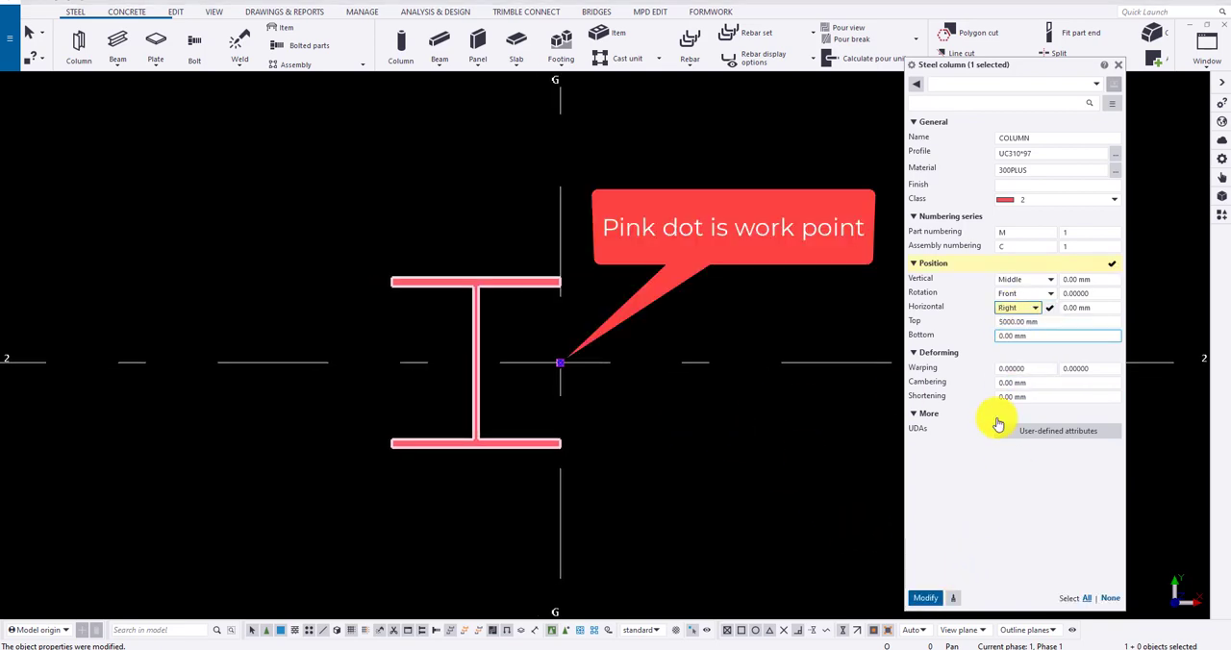
pyautogui.click(925, 598)
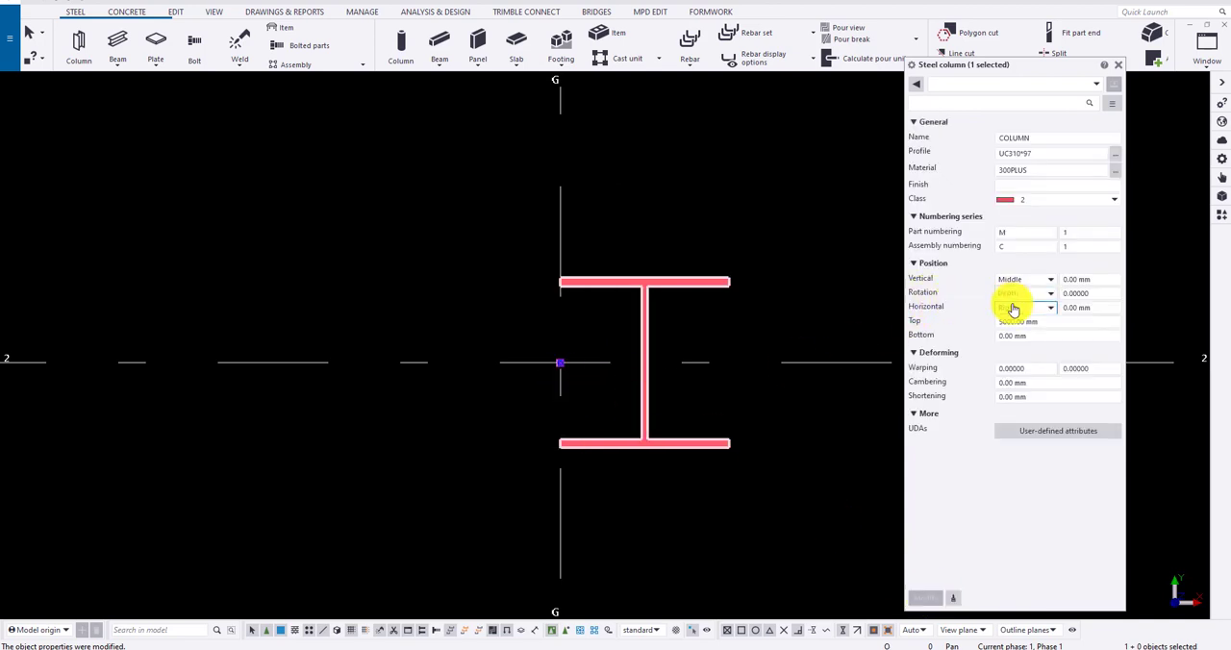
# Step: Return the UC310*97 column's horizontal position to Middle and apply the change
pyautogui.click(1013, 309)
pyautogui.click(1015, 321)
pyautogui.click(926, 600)
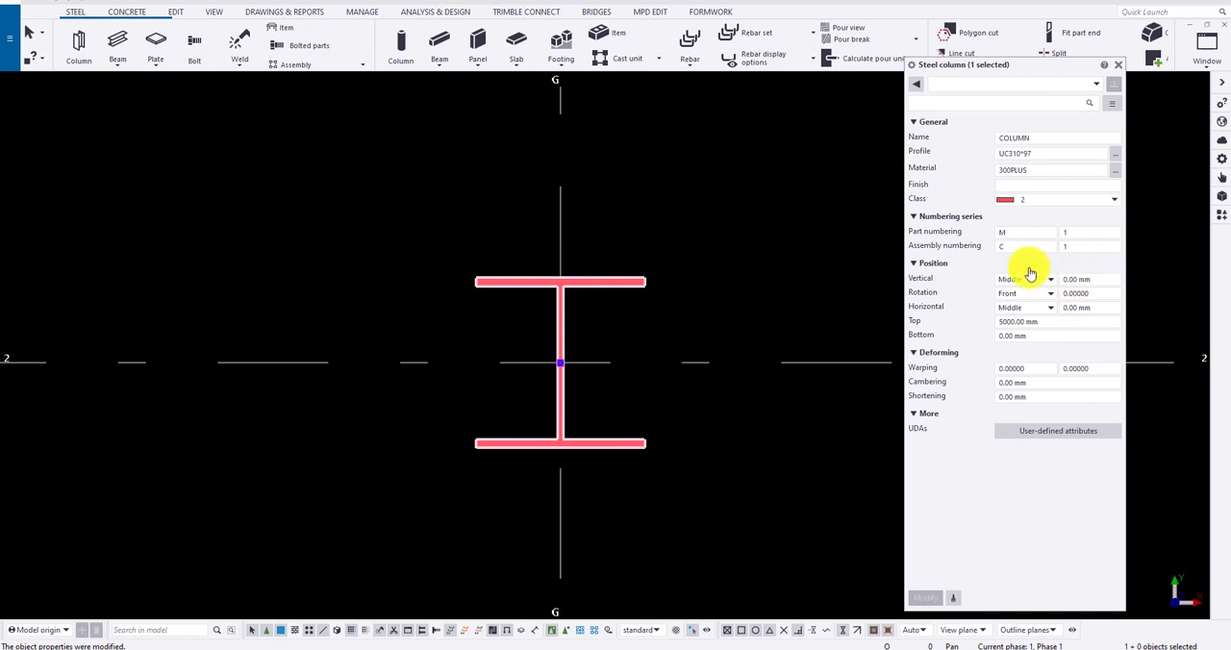
# Step: In the 3D view, warp the UC310*97 column with a start angle of 50 and an end angle of -50
pyautogui.click(1010, 336)
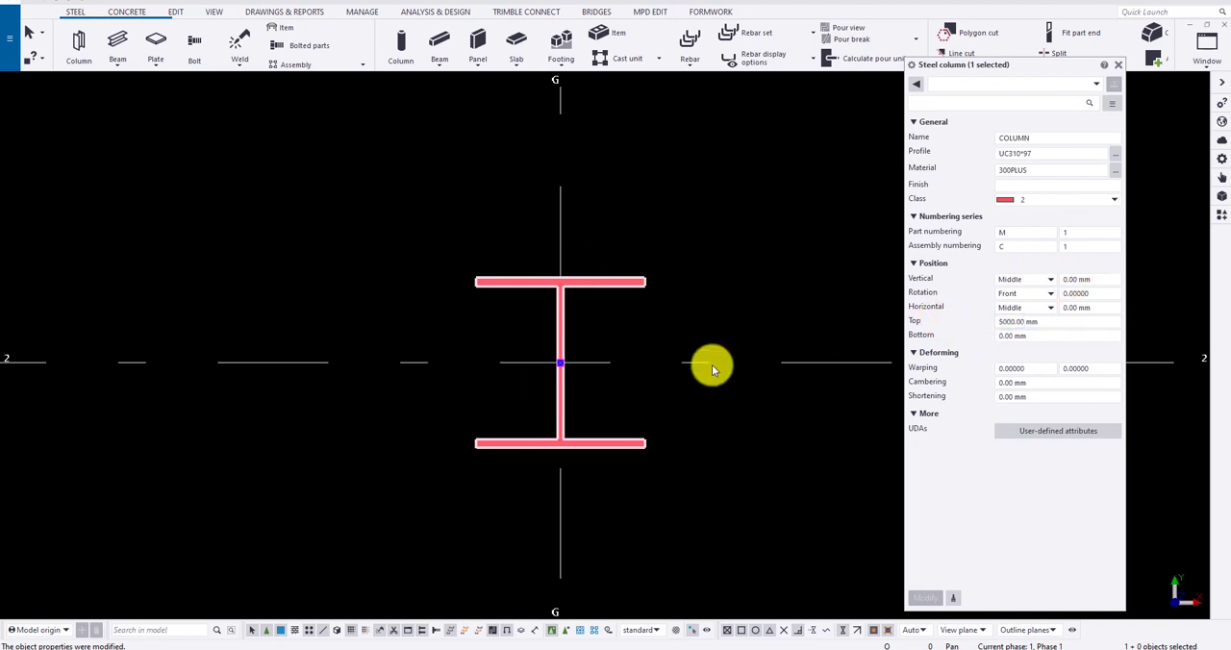
pyautogui.hotkey('ctrl', 'p')
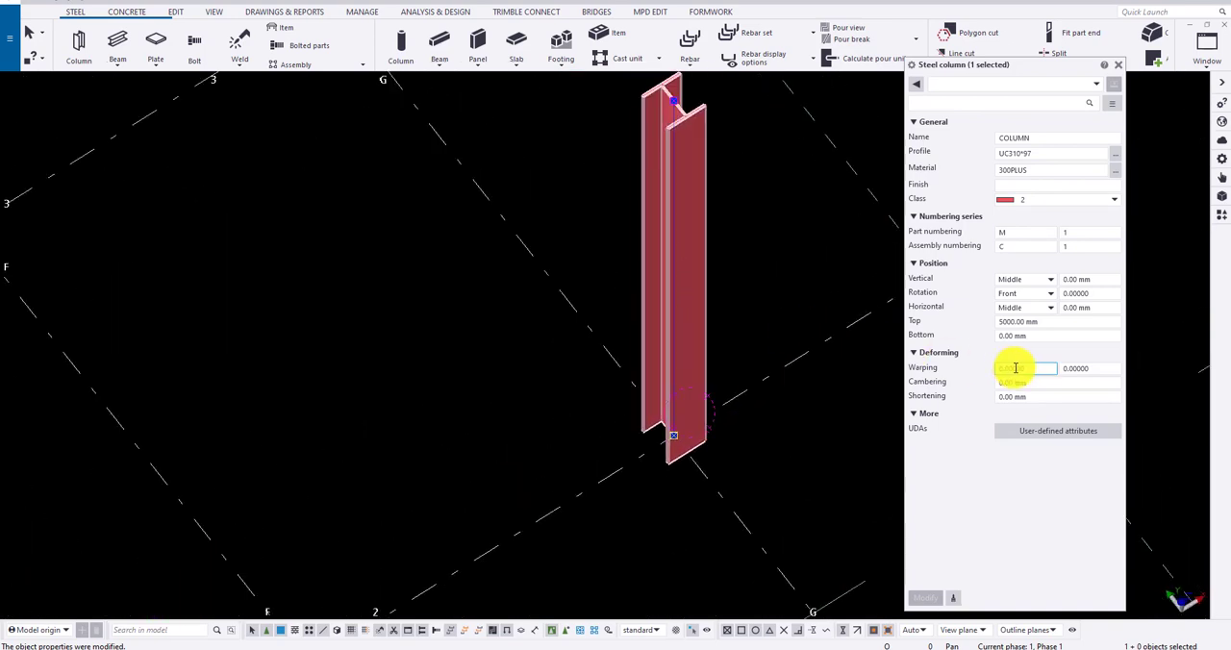
pyautogui.doubleClick(1012, 368)
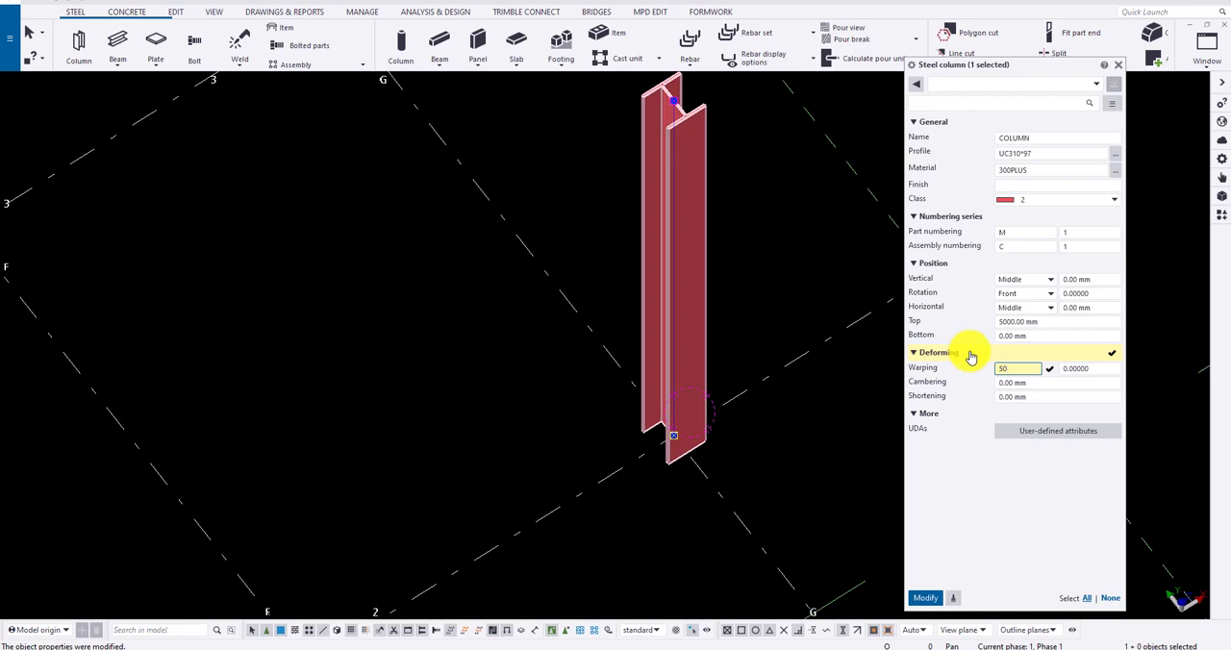
pyautogui.moveTo(1102, 369); pyautogui.dragTo(1005, 374)
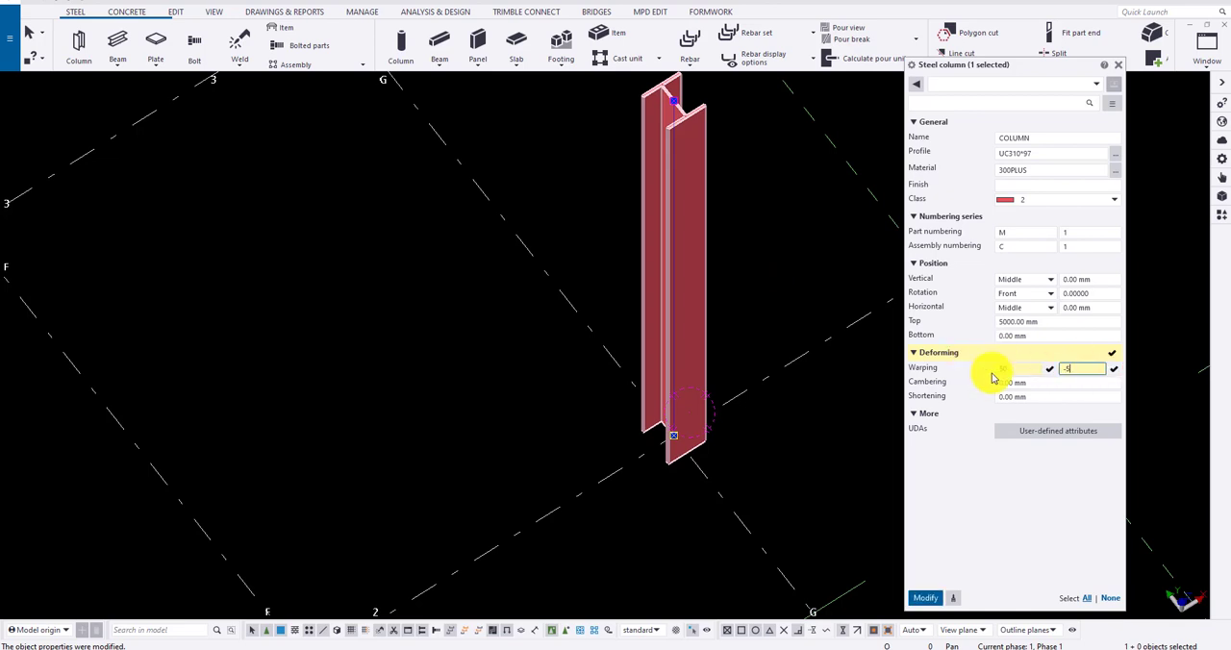
pyautogui.click(924, 599)
pyautogui.moveTo(735, 367); pyautogui.dragTo(751, 432, button='middle')
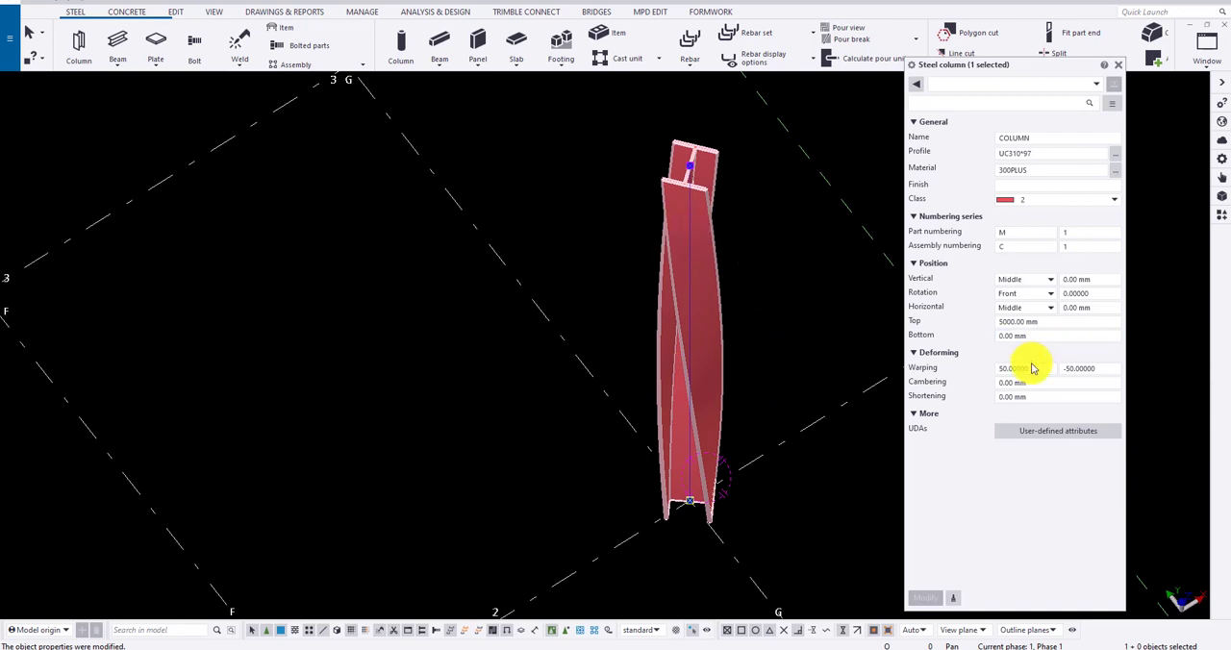
# Step: Reset both warping angles of the UC310*97 column to 0 and apply the change
pyautogui.moveTo(1022, 368); pyautogui.dragTo(962, 360)
pyautogui.write('0')
pyautogui.press('Tab')
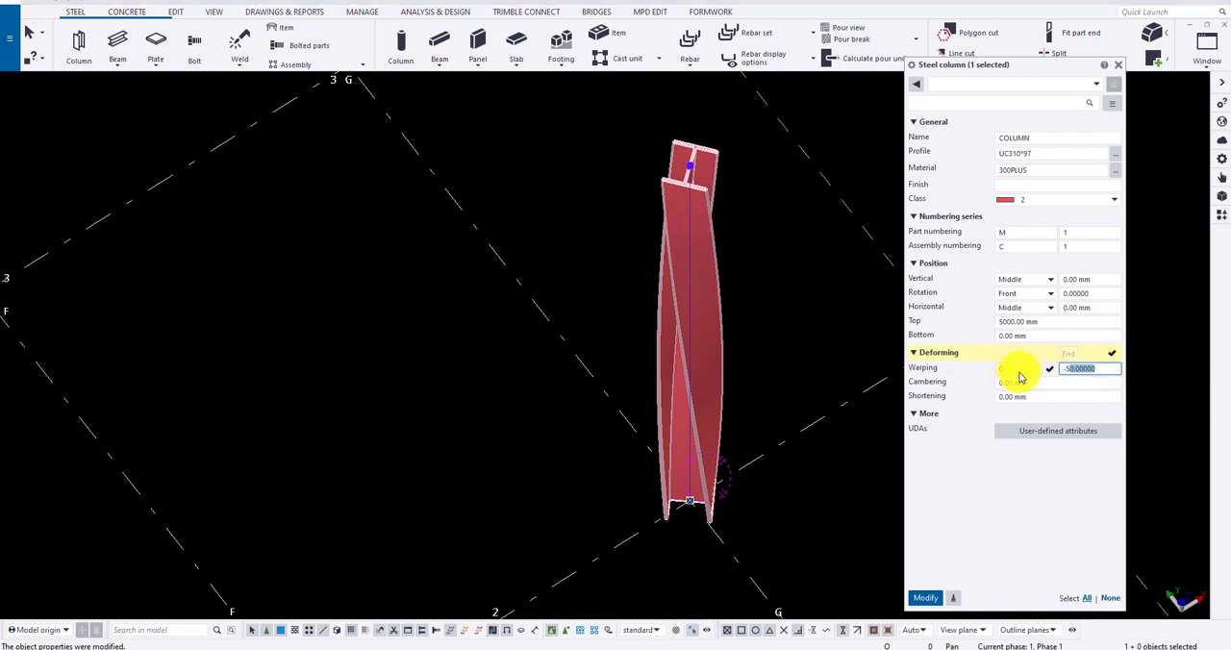
pyautogui.write('0')
pyautogui.click(923, 600)
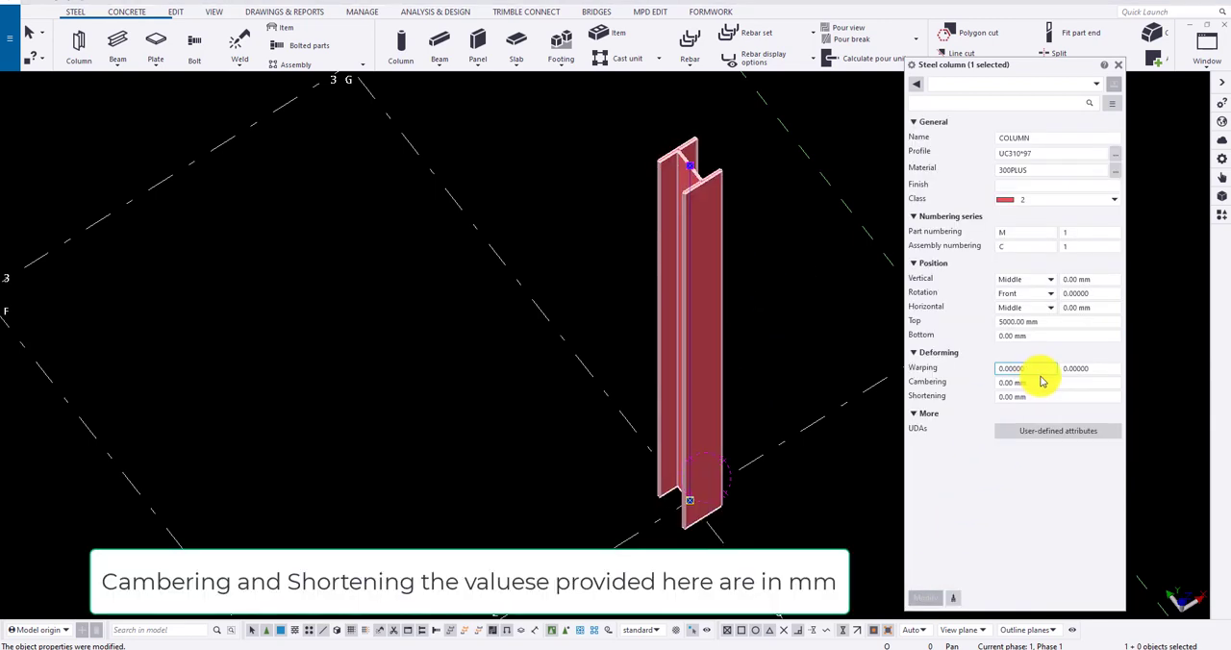
# Step: Apply a cambering of 100 mm to the UC310*97 column
pyautogui.moveTo(1027, 382); pyautogui.dragTo(944, 387)
pyautogui.write('10')
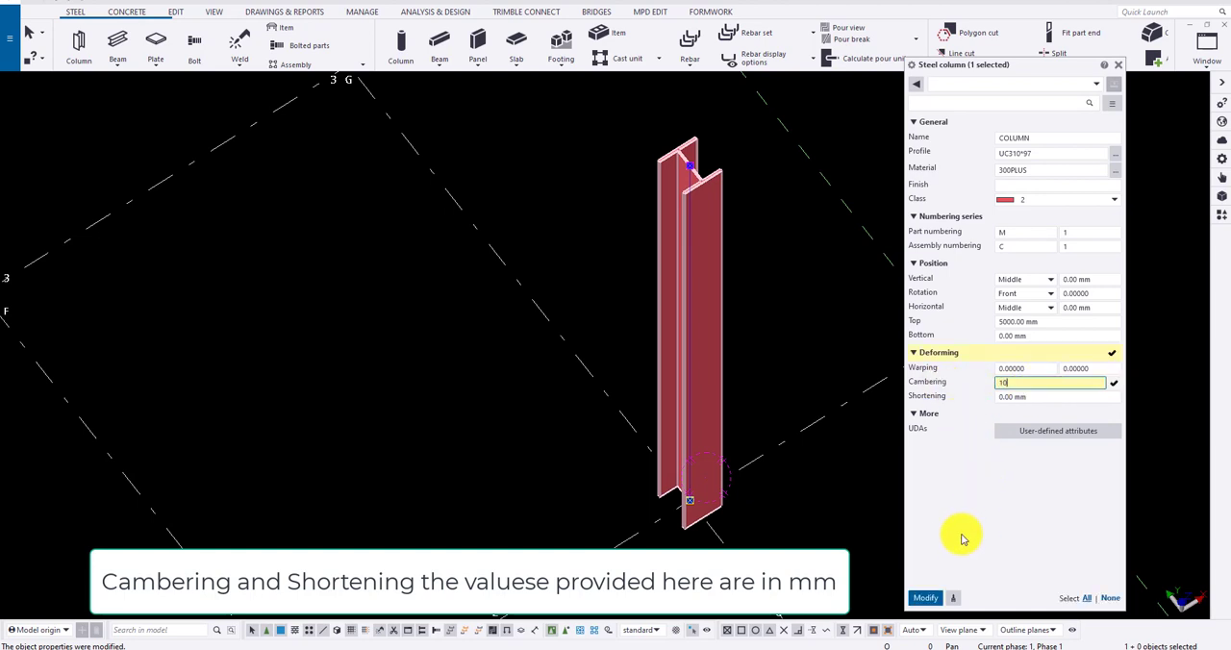
pyautogui.write('0')
pyautogui.click(925, 597)
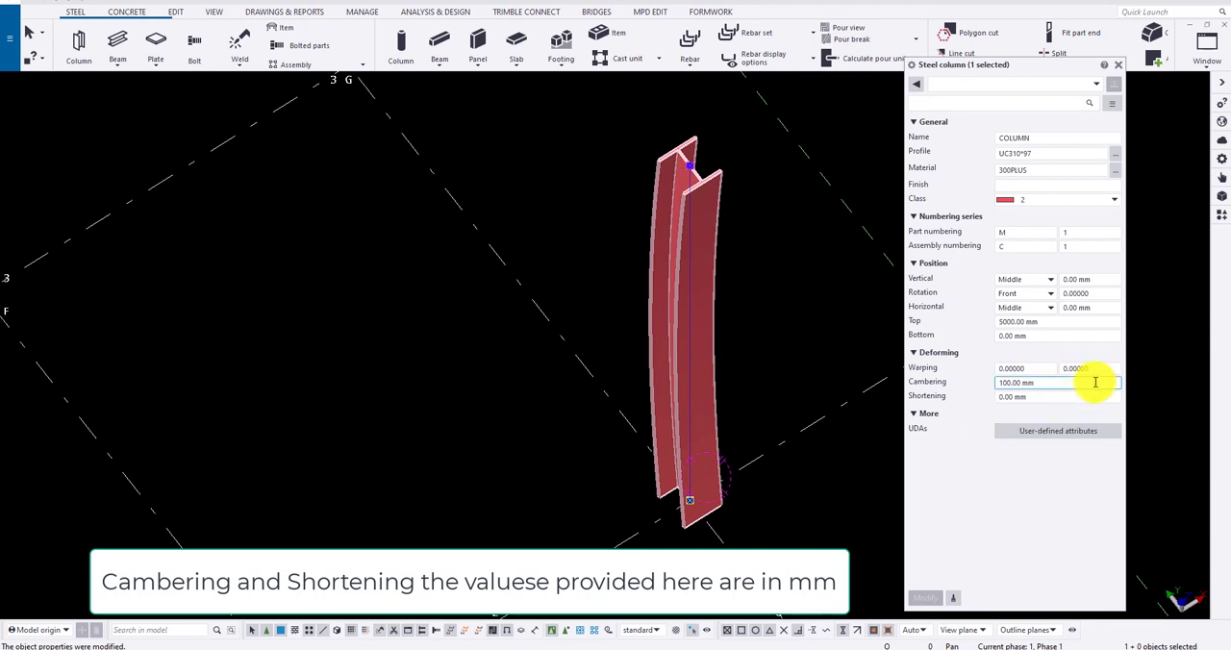
# Step: Reset the UC310*97 column's cambering to 0 mm and apply the change
pyautogui.moveTo(1093, 382); pyautogui.dragTo(906, 382)
pyautogui.write('0')
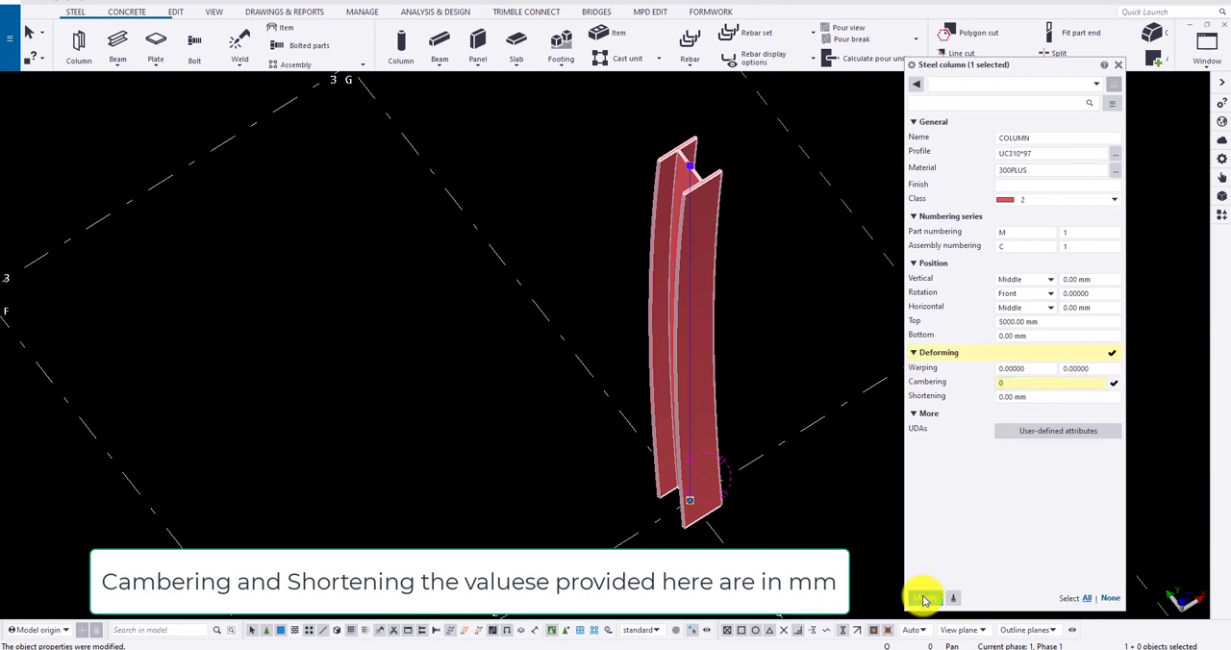
pyautogui.click(923, 598)
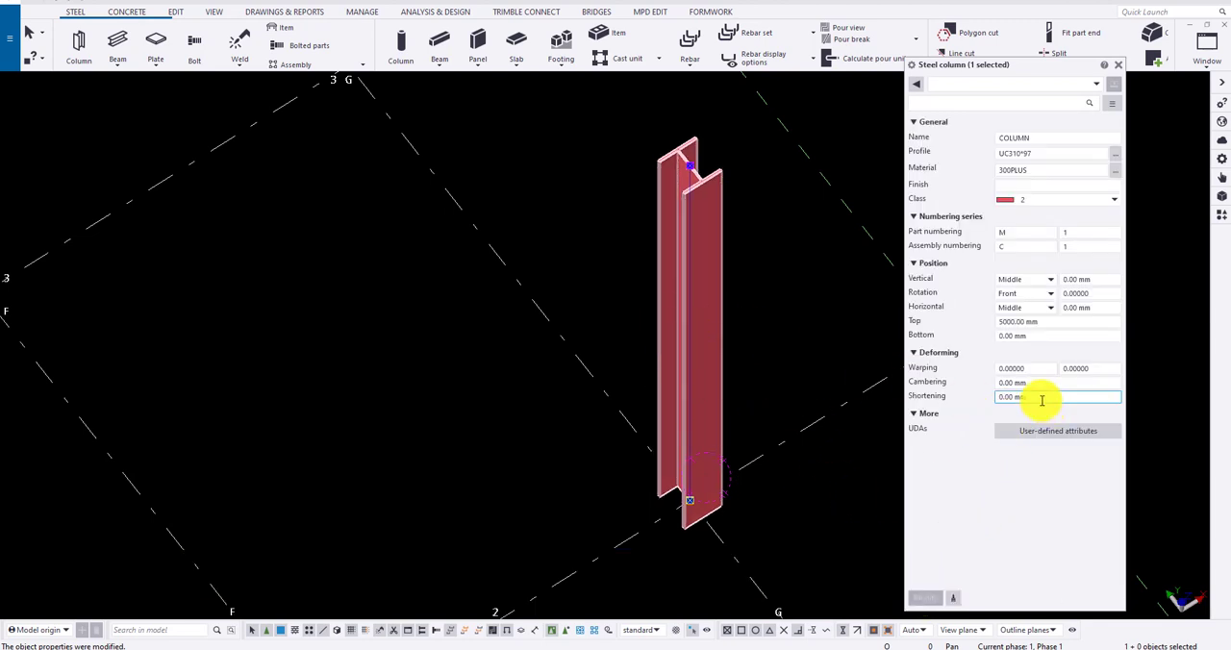
# Step: Apply a shortening of 500 mm to the UC310*97 column and reselect it to check its length dimension
pyautogui.moveTo(1042, 400); pyautogui.dragTo(940, 398)
pyautogui.write('500')
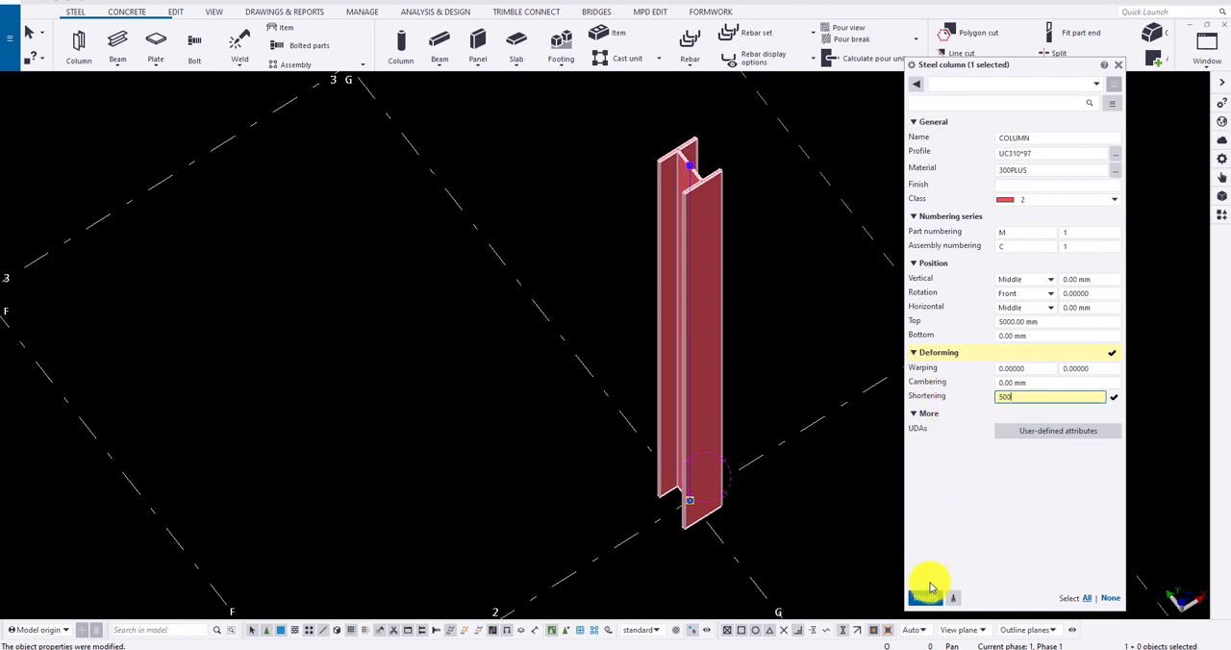
pyautogui.click(923, 598)
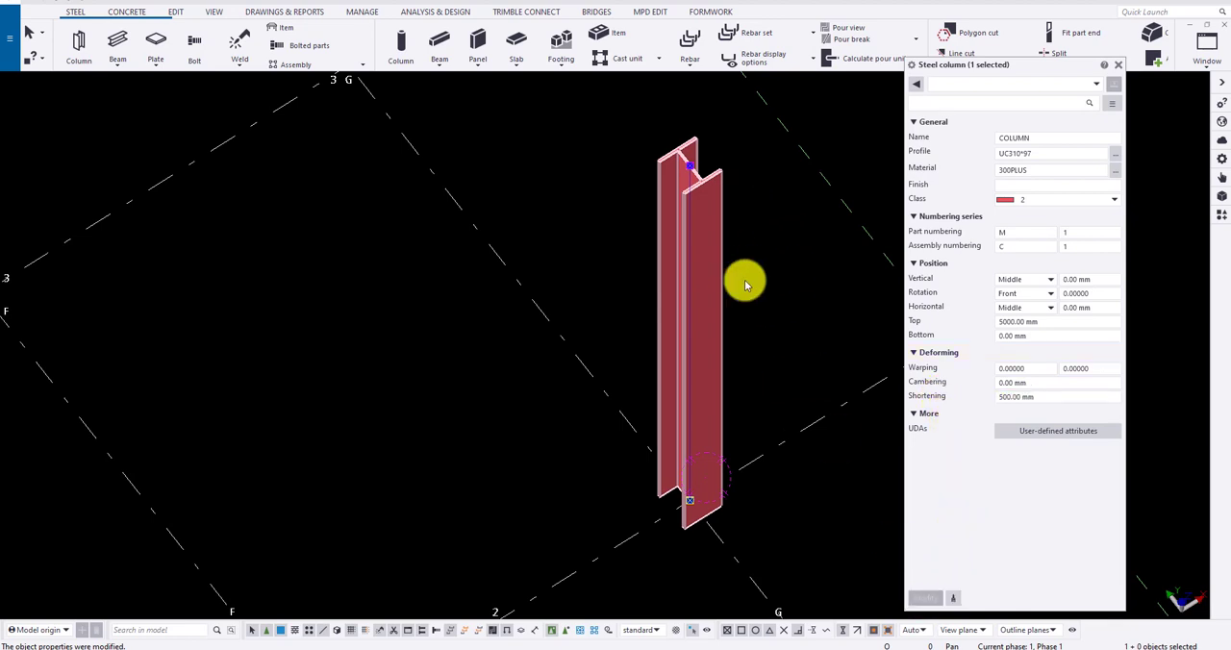
pyautogui.click(709, 321)
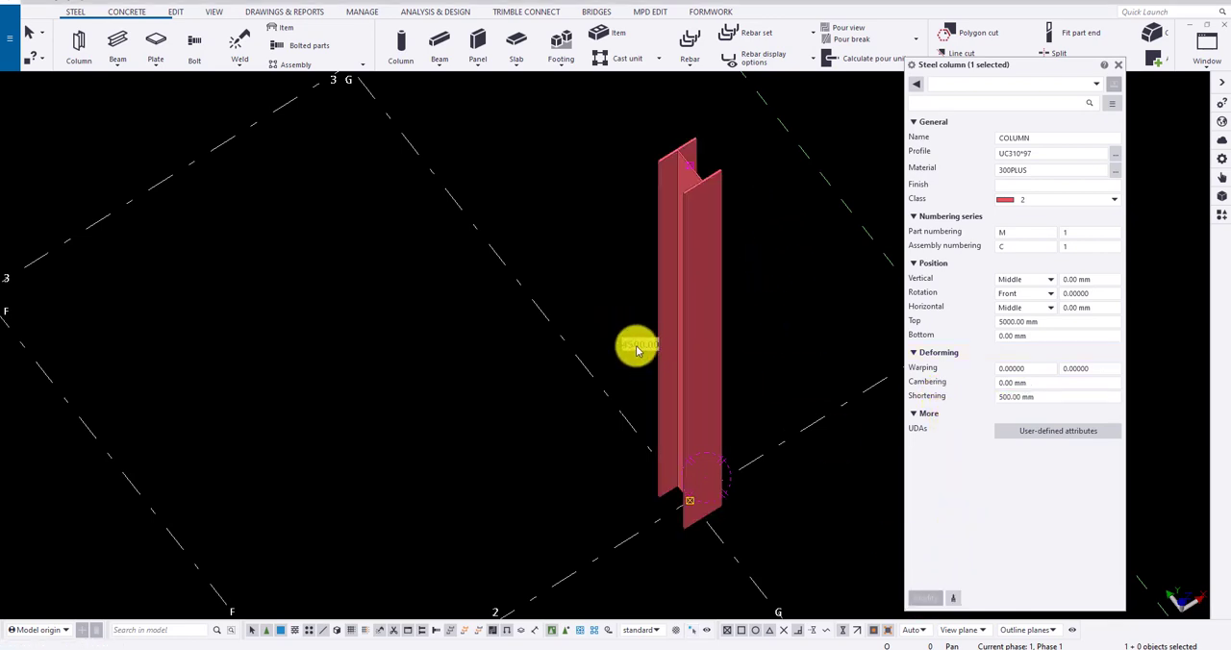
pyautogui.click(794, 336)
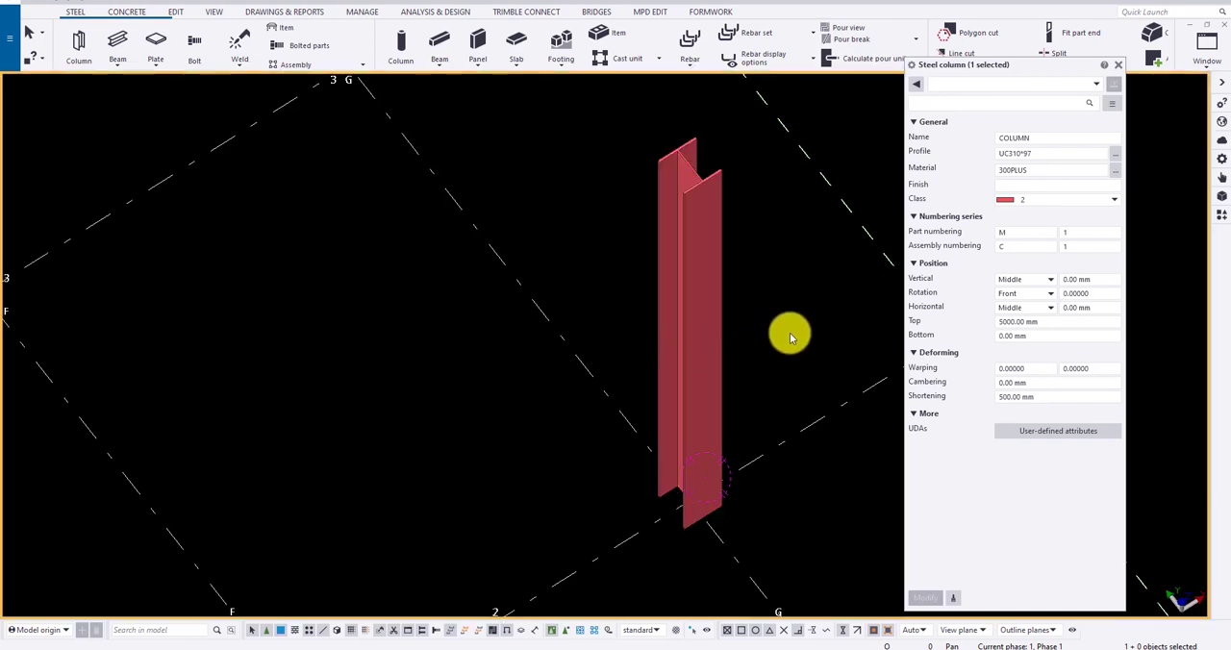
pyautogui.click(710, 329)
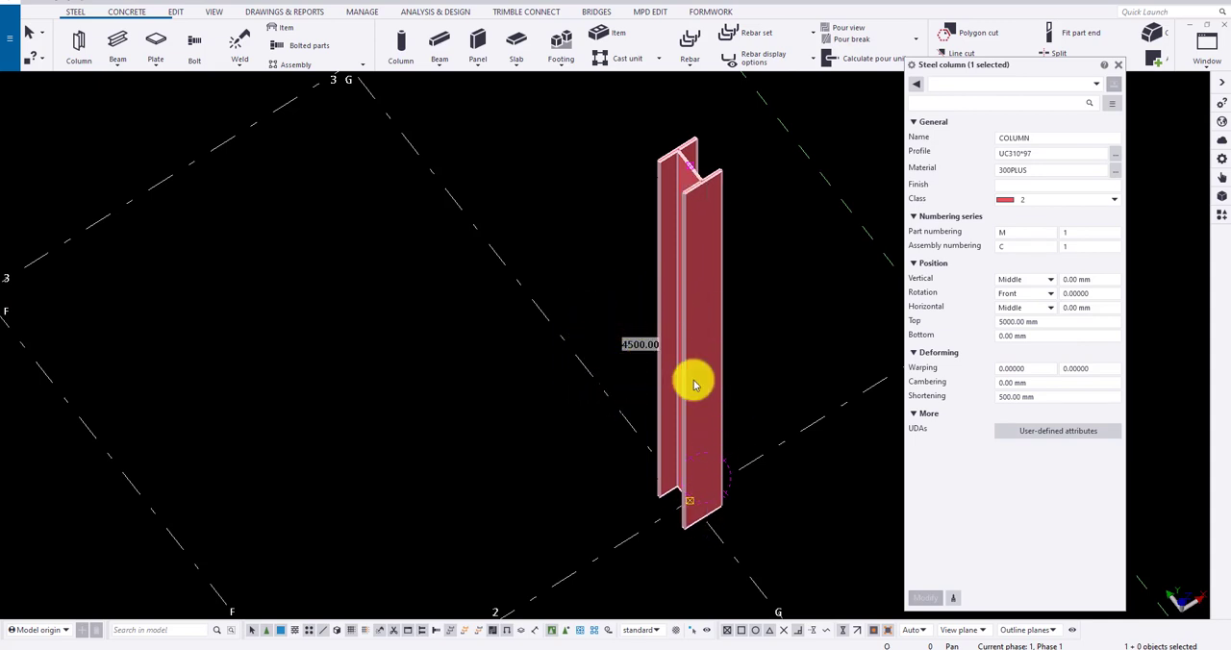
# Step: Examine the selected UC310*97 column at grid G-2 together with the purple column at grid E-2 in an overall view of the grid
pyautogui.click(838, 318)
pyautogui.scroll(-3, 808, 316)
pyautogui.moveTo(805, 317); pyautogui.dragTo(751, 313, button='middle')
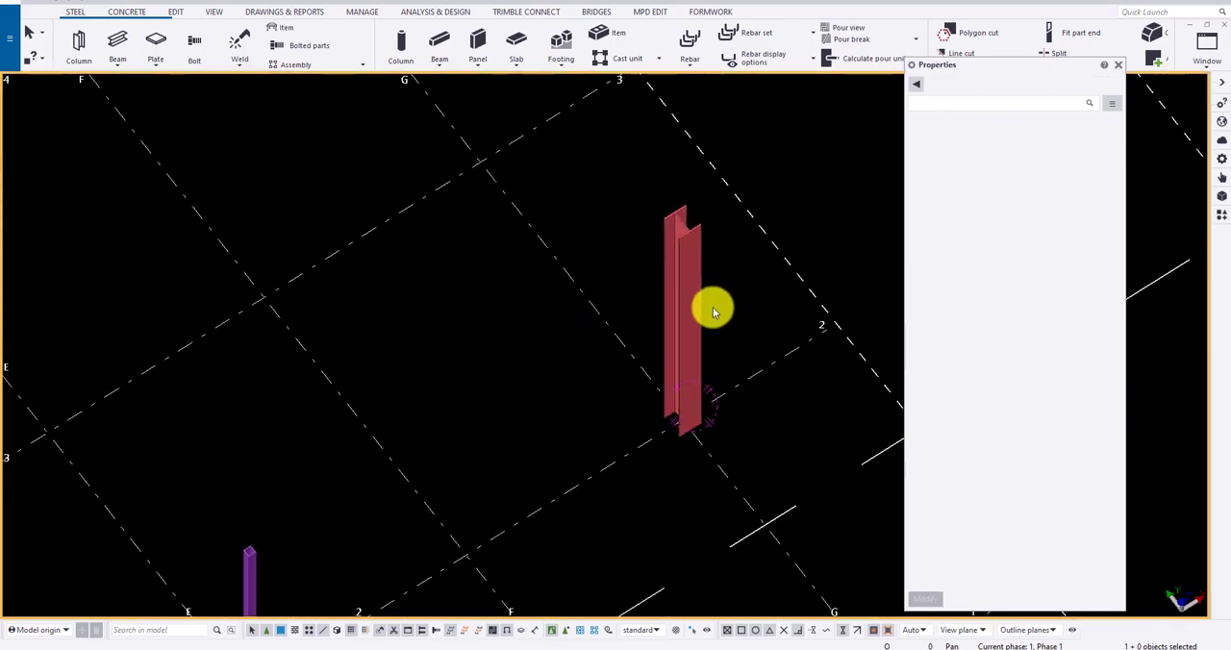
pyautogui.click(701, 308)
pyautogui.scroll(-4, 741, 267)
pyautogui.keyDown('ctrl'); pyautogui.moveTo(694, 343); pyautogui.dragTo(586, 295, button='middle'); pyautogui.keyUp('ctrl')
pyautogui.scroll(3, 644, 285)
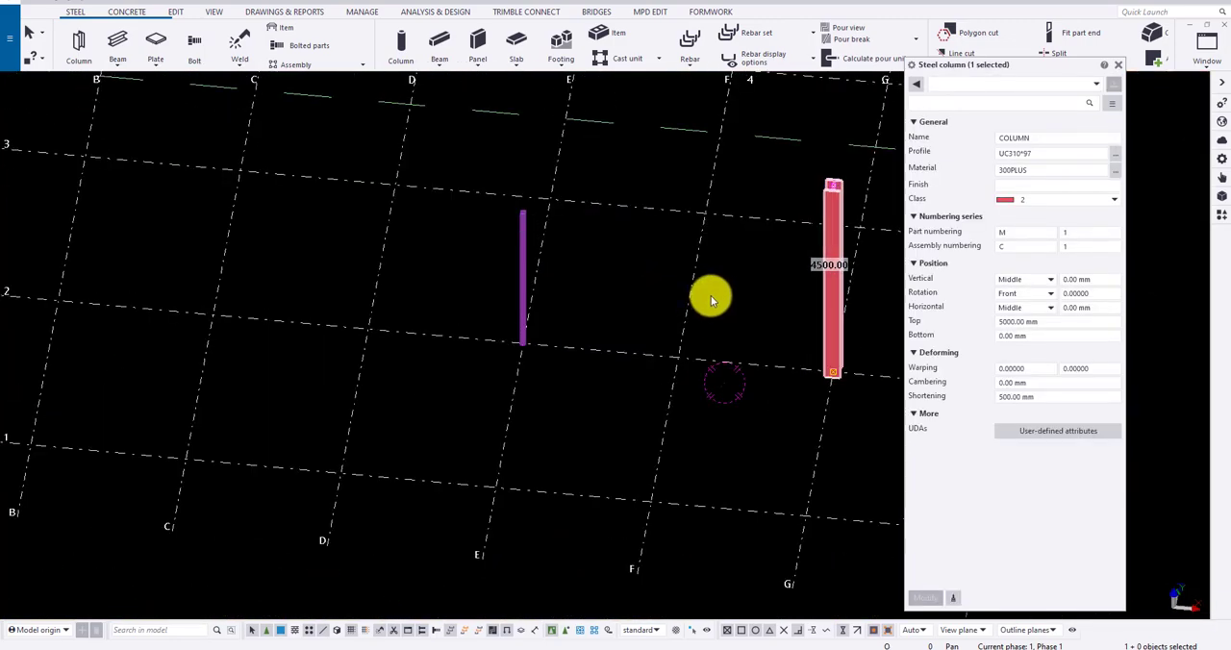
# Step: Switch to Recreation model.pdf, go to the structural plan on page 2 and highlight the two C1 columns at the plan's left end
pyautogui.click(643, 649)
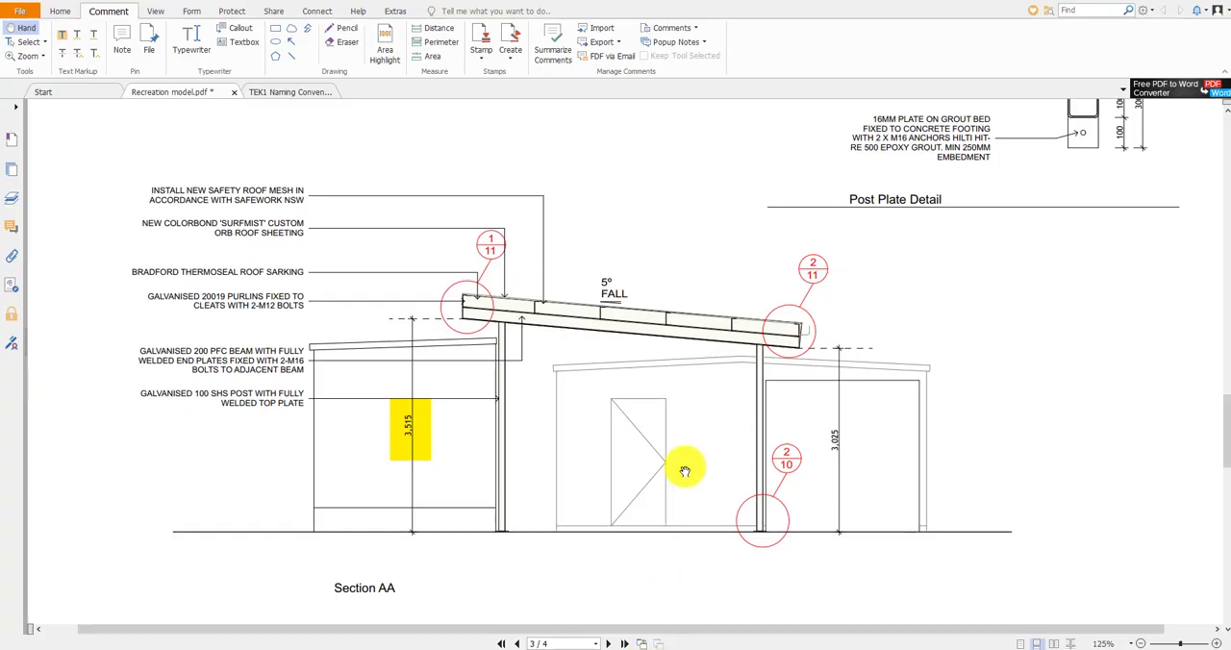
pyautogui.click(517, 643)
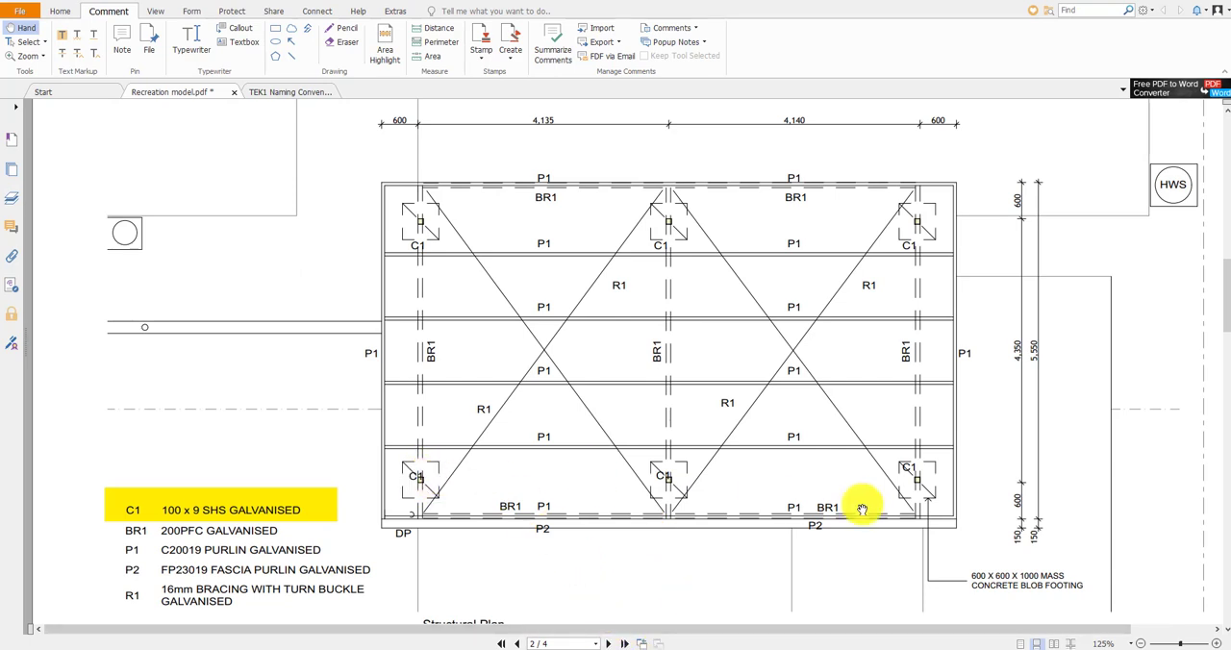
pyautogui.click(388, 48)
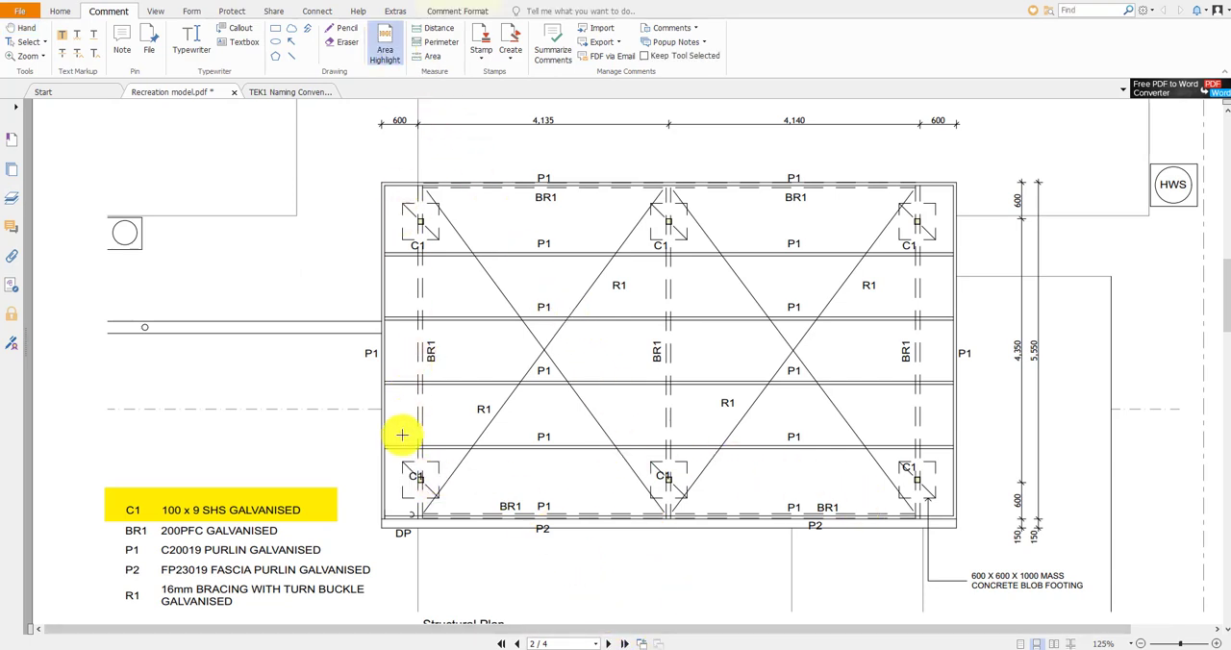
pyautogui.moveTo(438, 493); pyautogui.dragTo(439, 496)
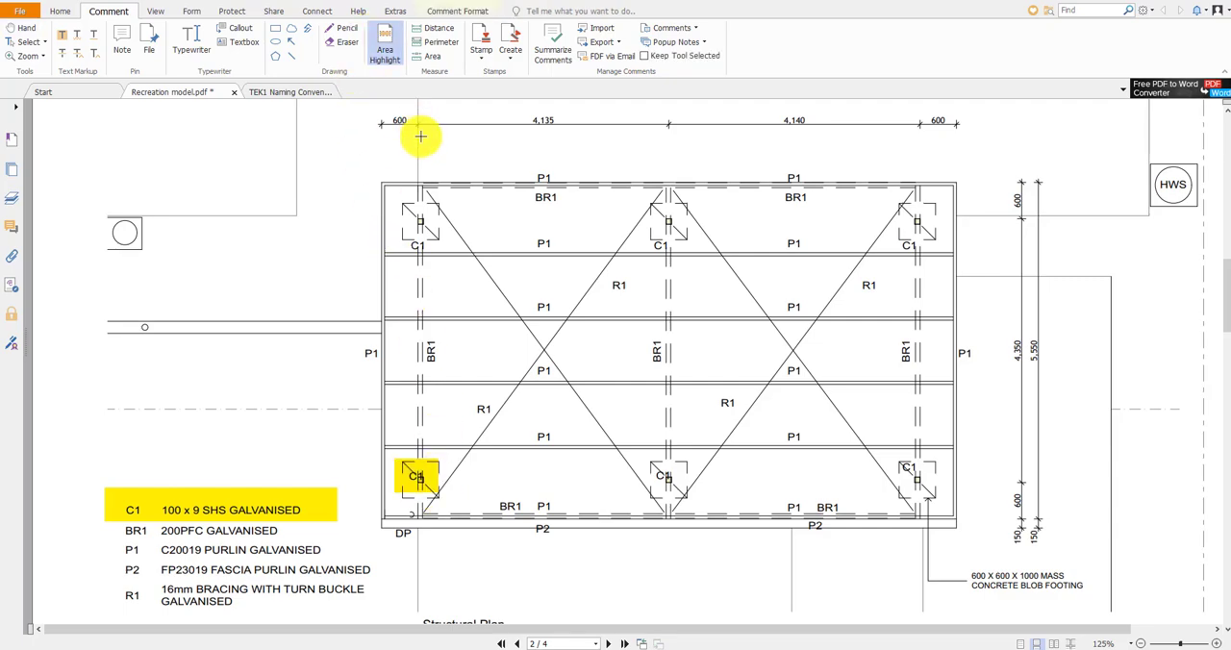
pyautogui.moveTo(399, 195); pyautogui.dragTo(444, 241)
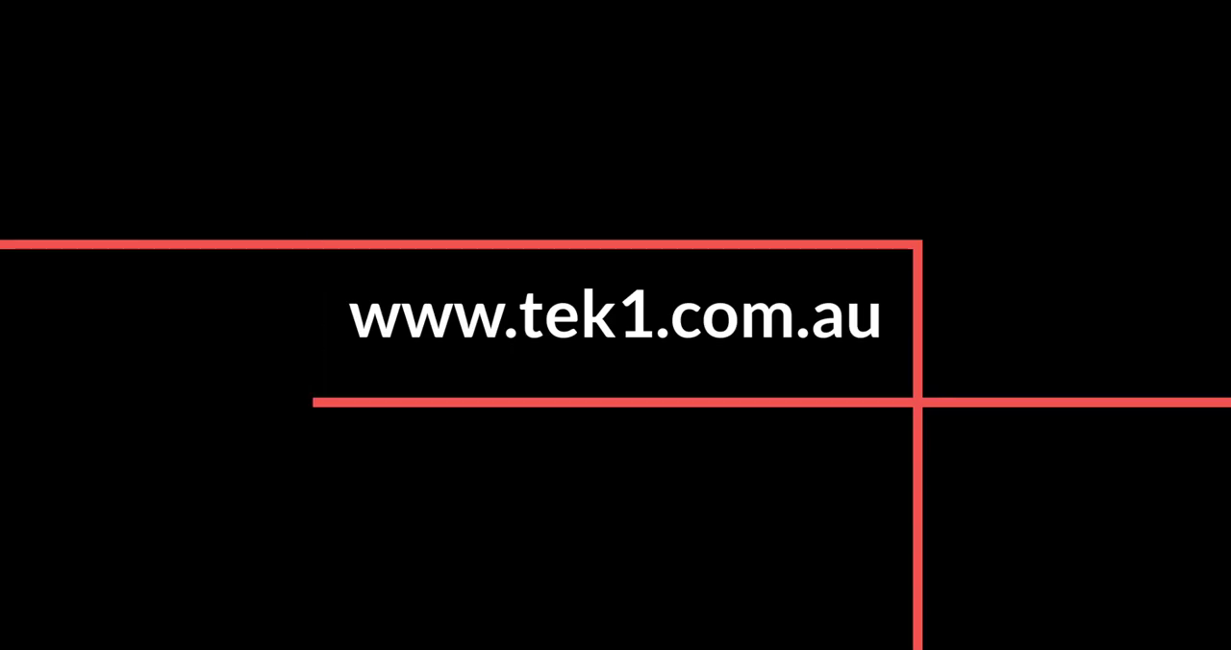